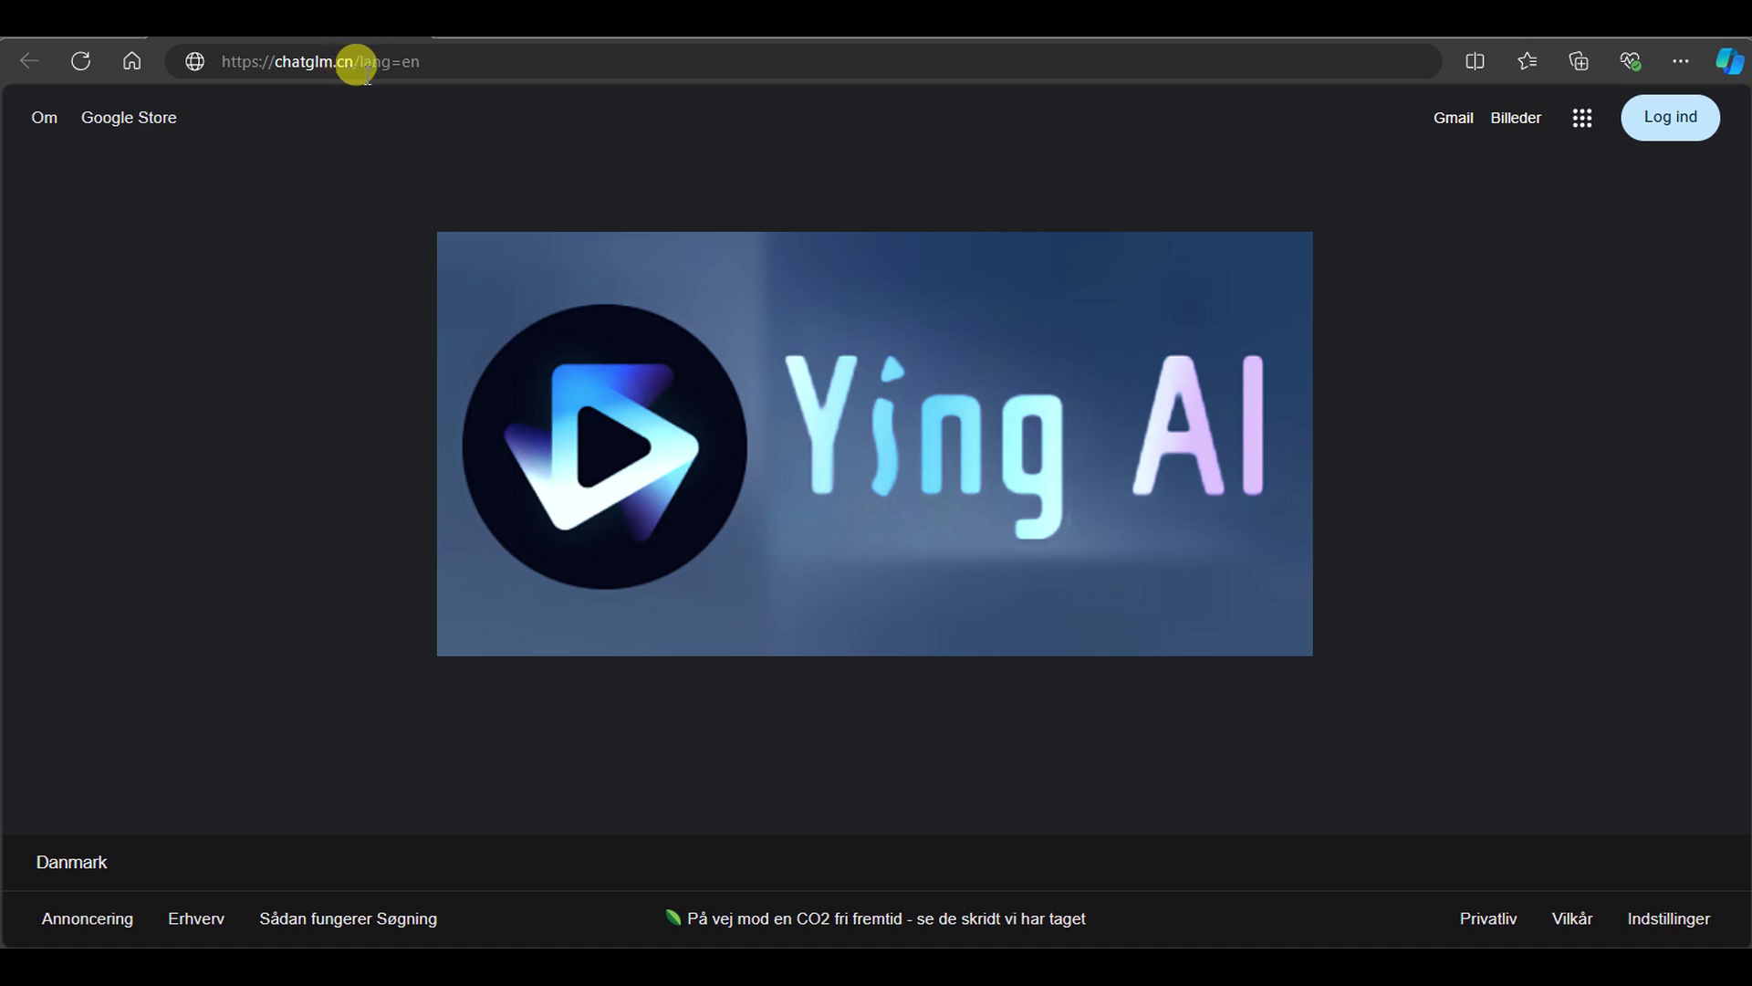
Load chatglm.cn to show the ChatGLM 100-billion-parameter dialogue model homepage
left_click(544, 58)
key("Return")
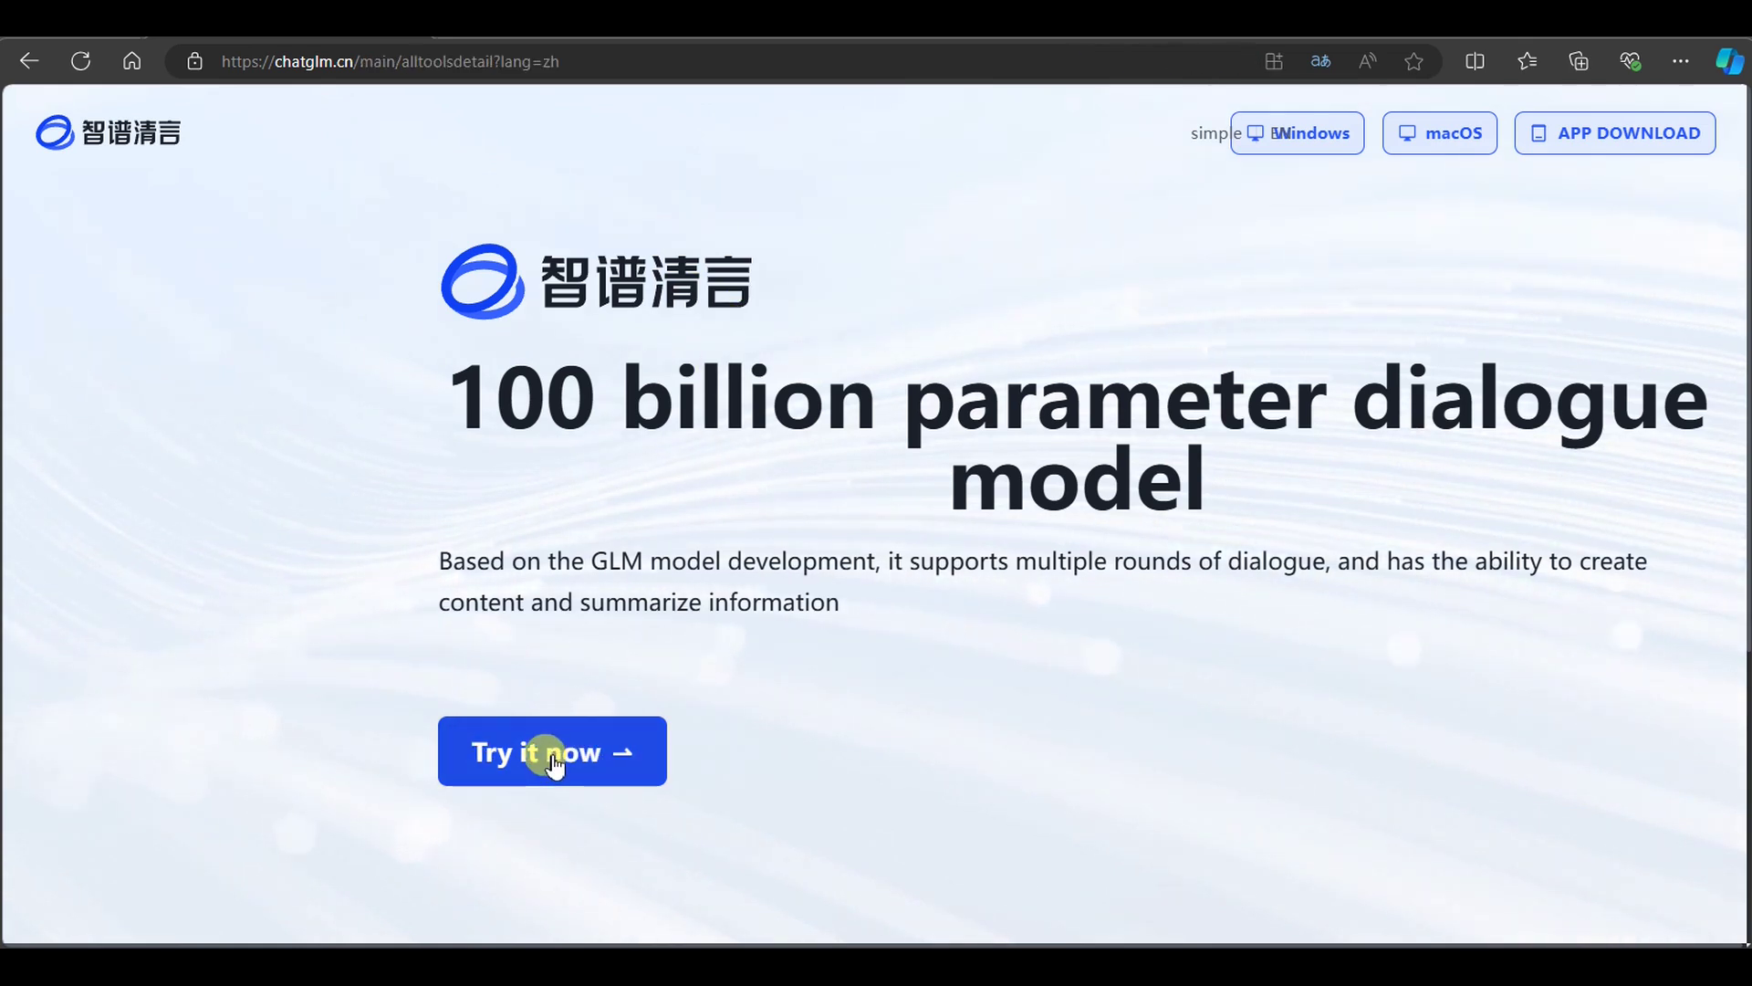
Bring up the login form and select Denmark's +45 dialling code
left_click(554, 763)
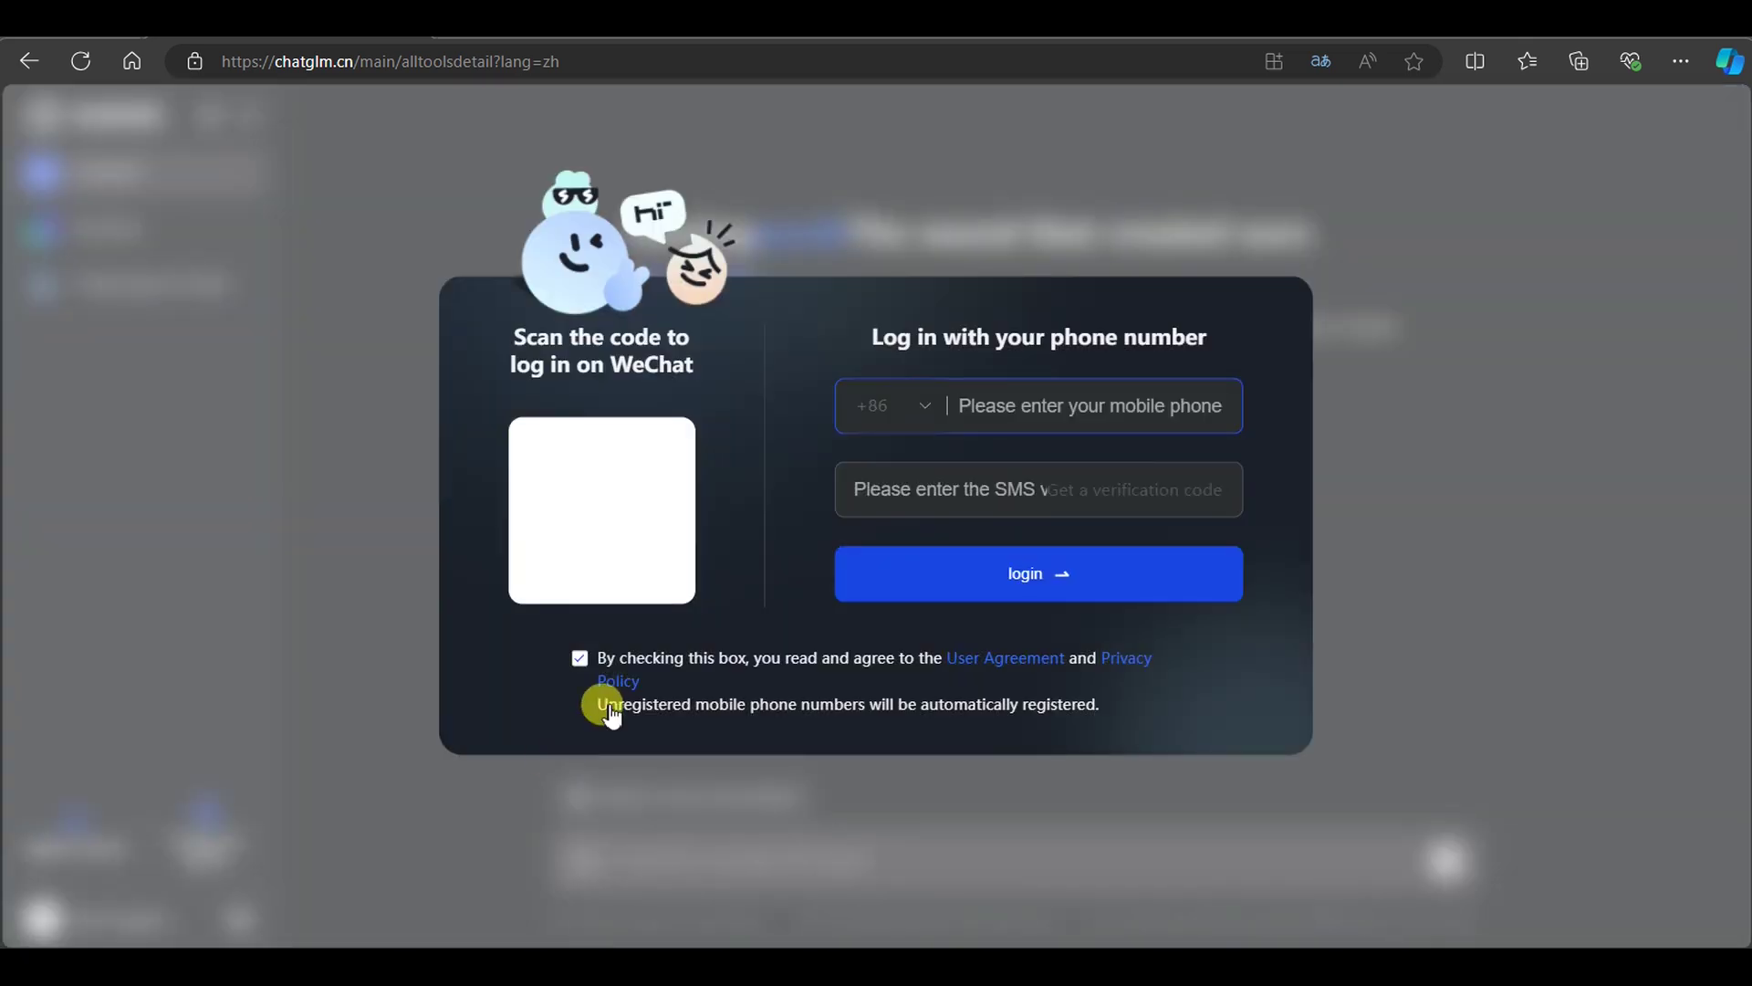
left_click(924, 407)
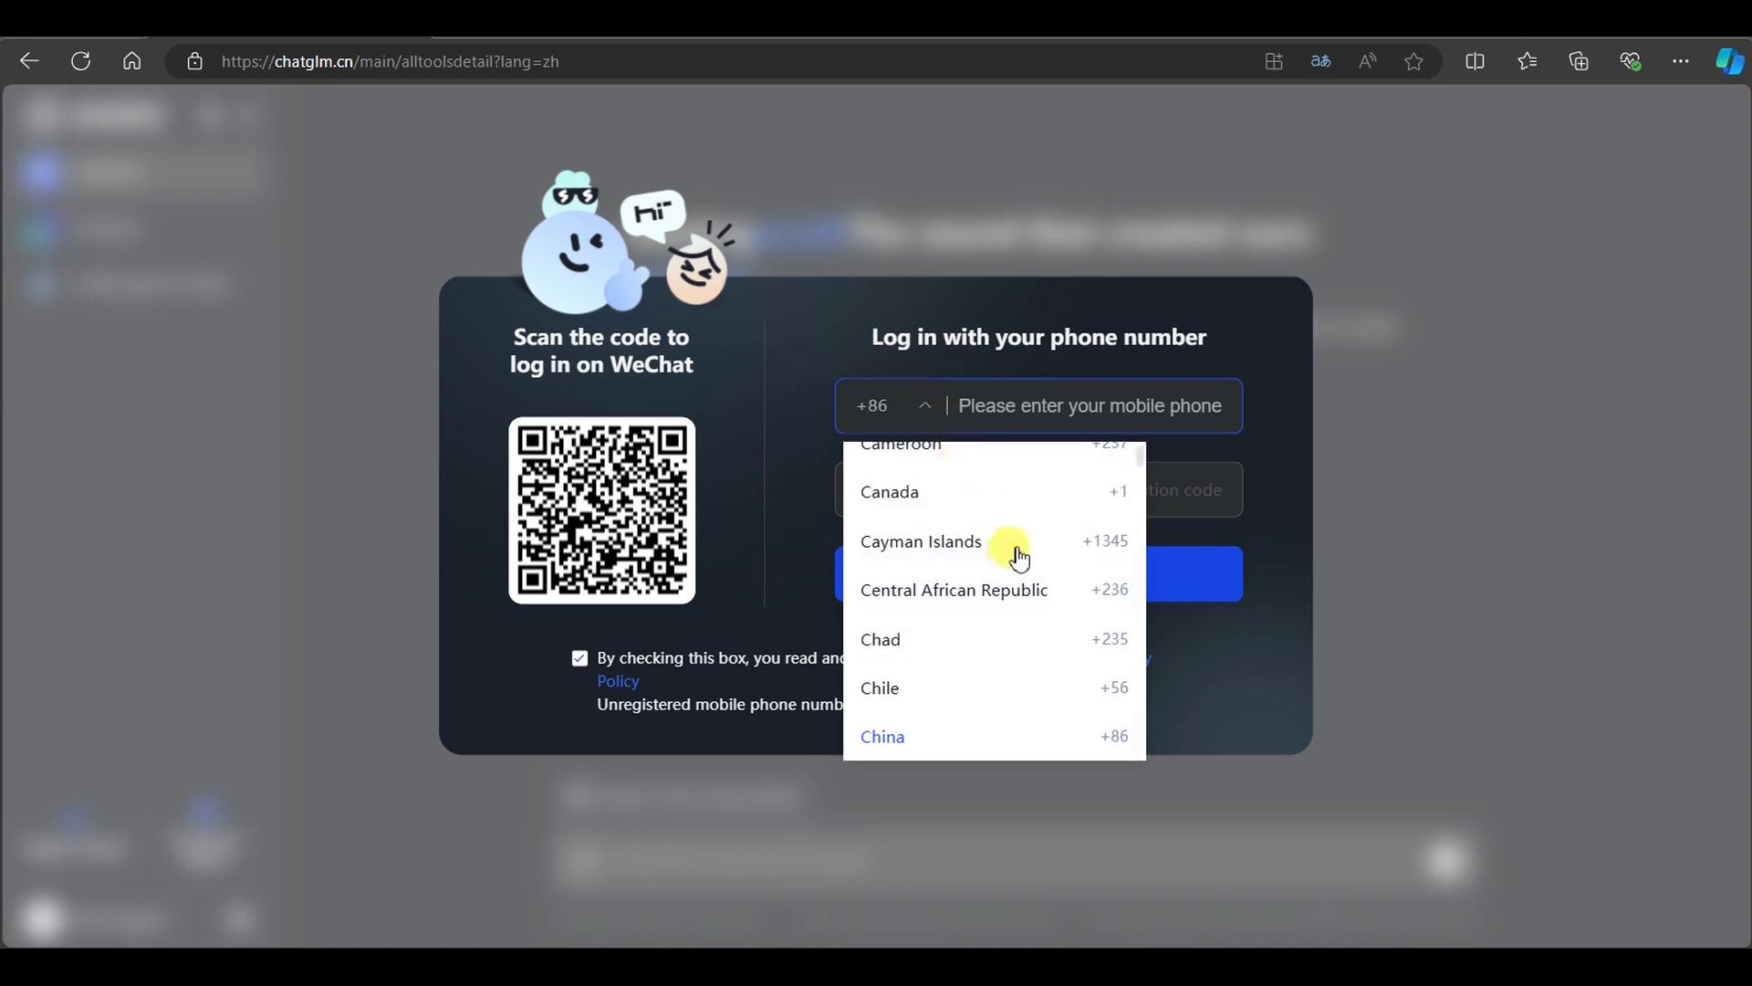
scroll(1004, 589, "down", 5)
scroll(992, 630, "down", 20)
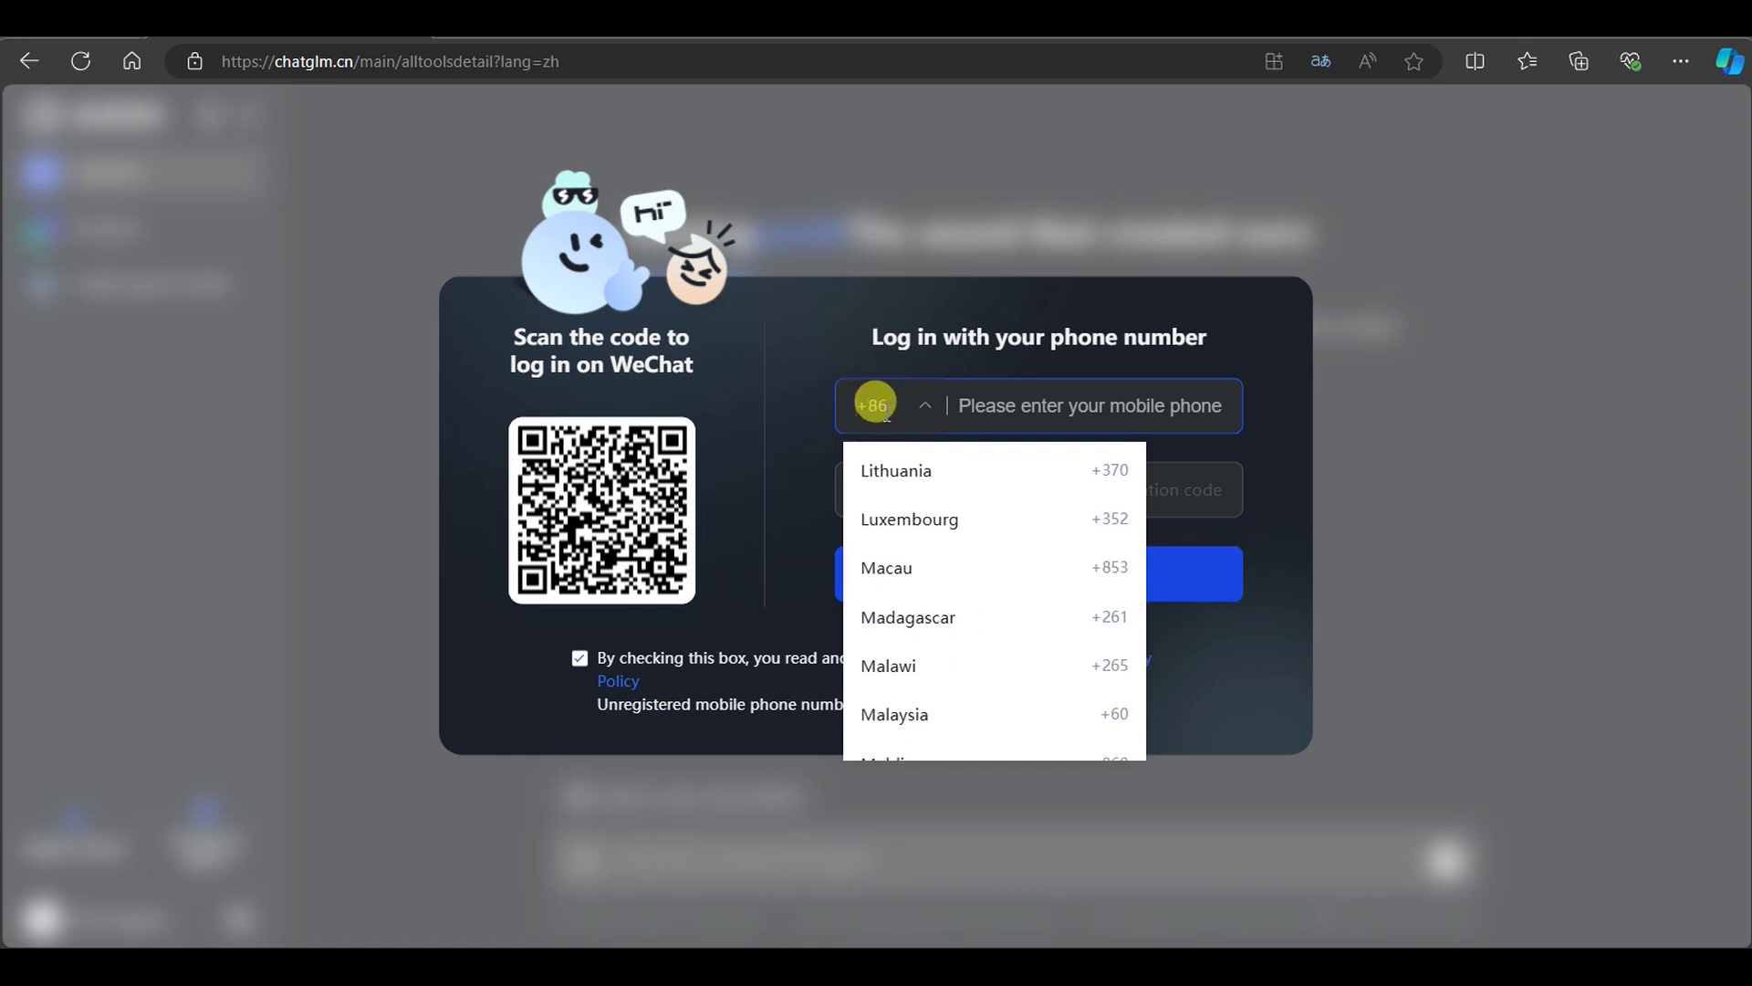
type("45")
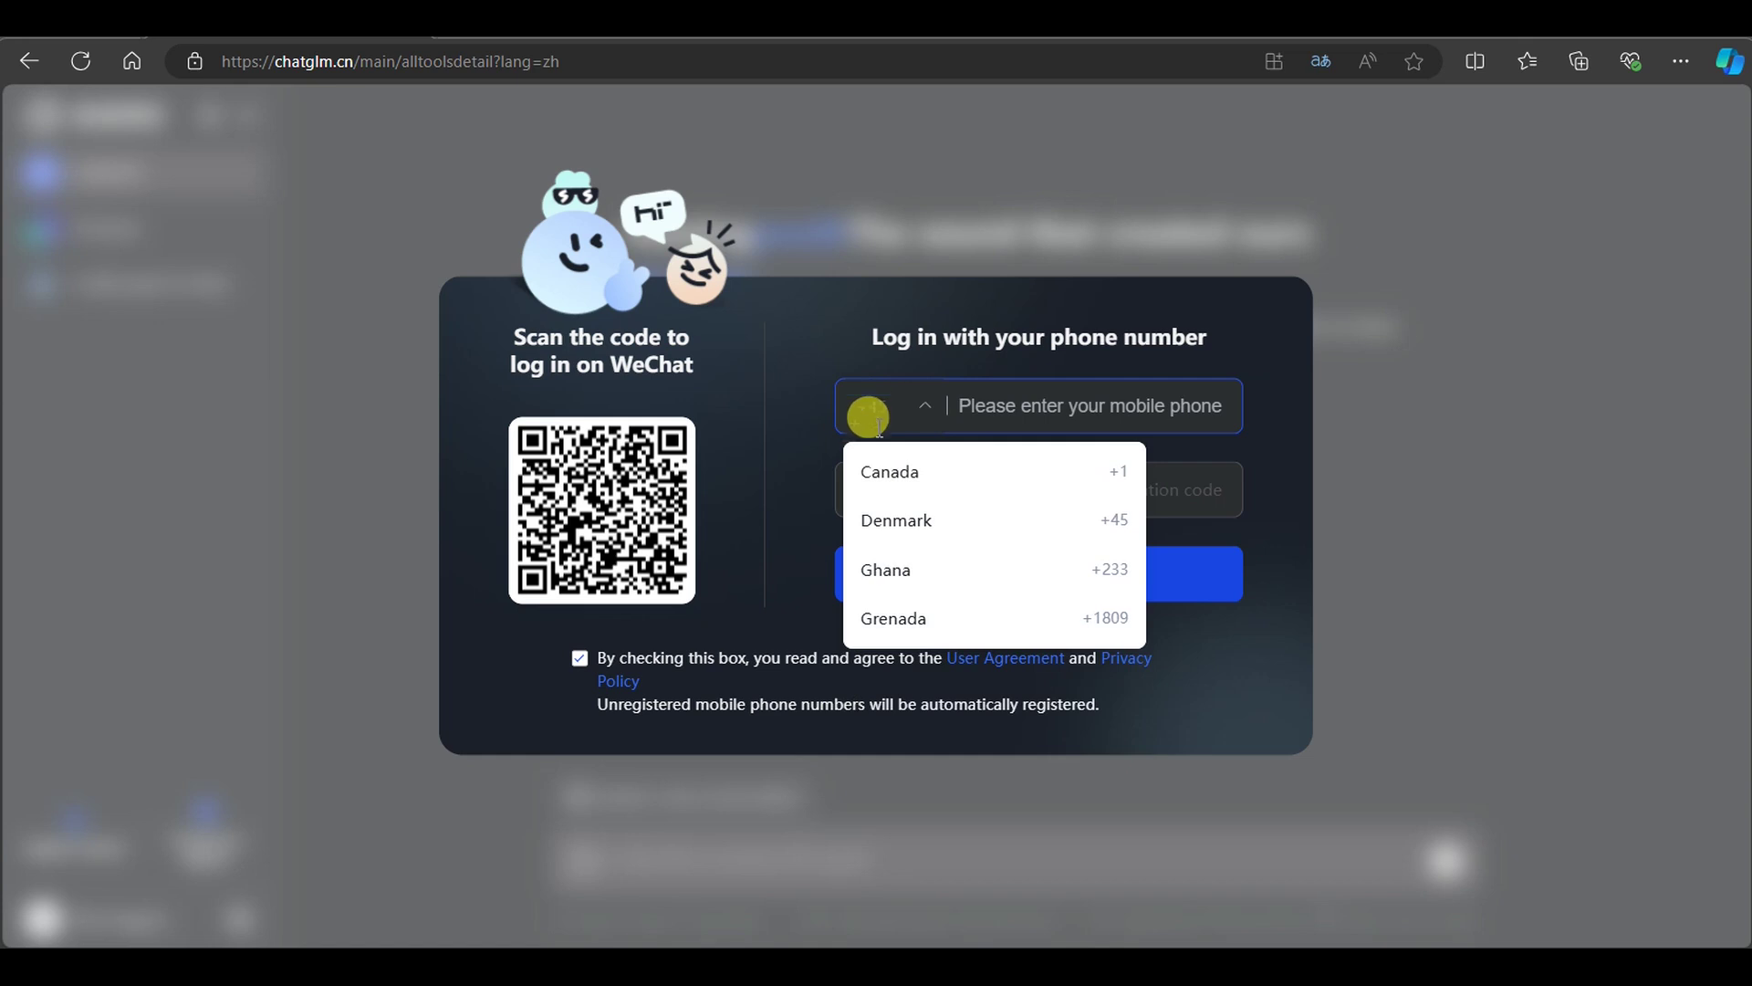
left_click(917, 522)
Enter the mobile phone number and the SMS verification code to log in
left_click(1049, 407)
type("123456789")
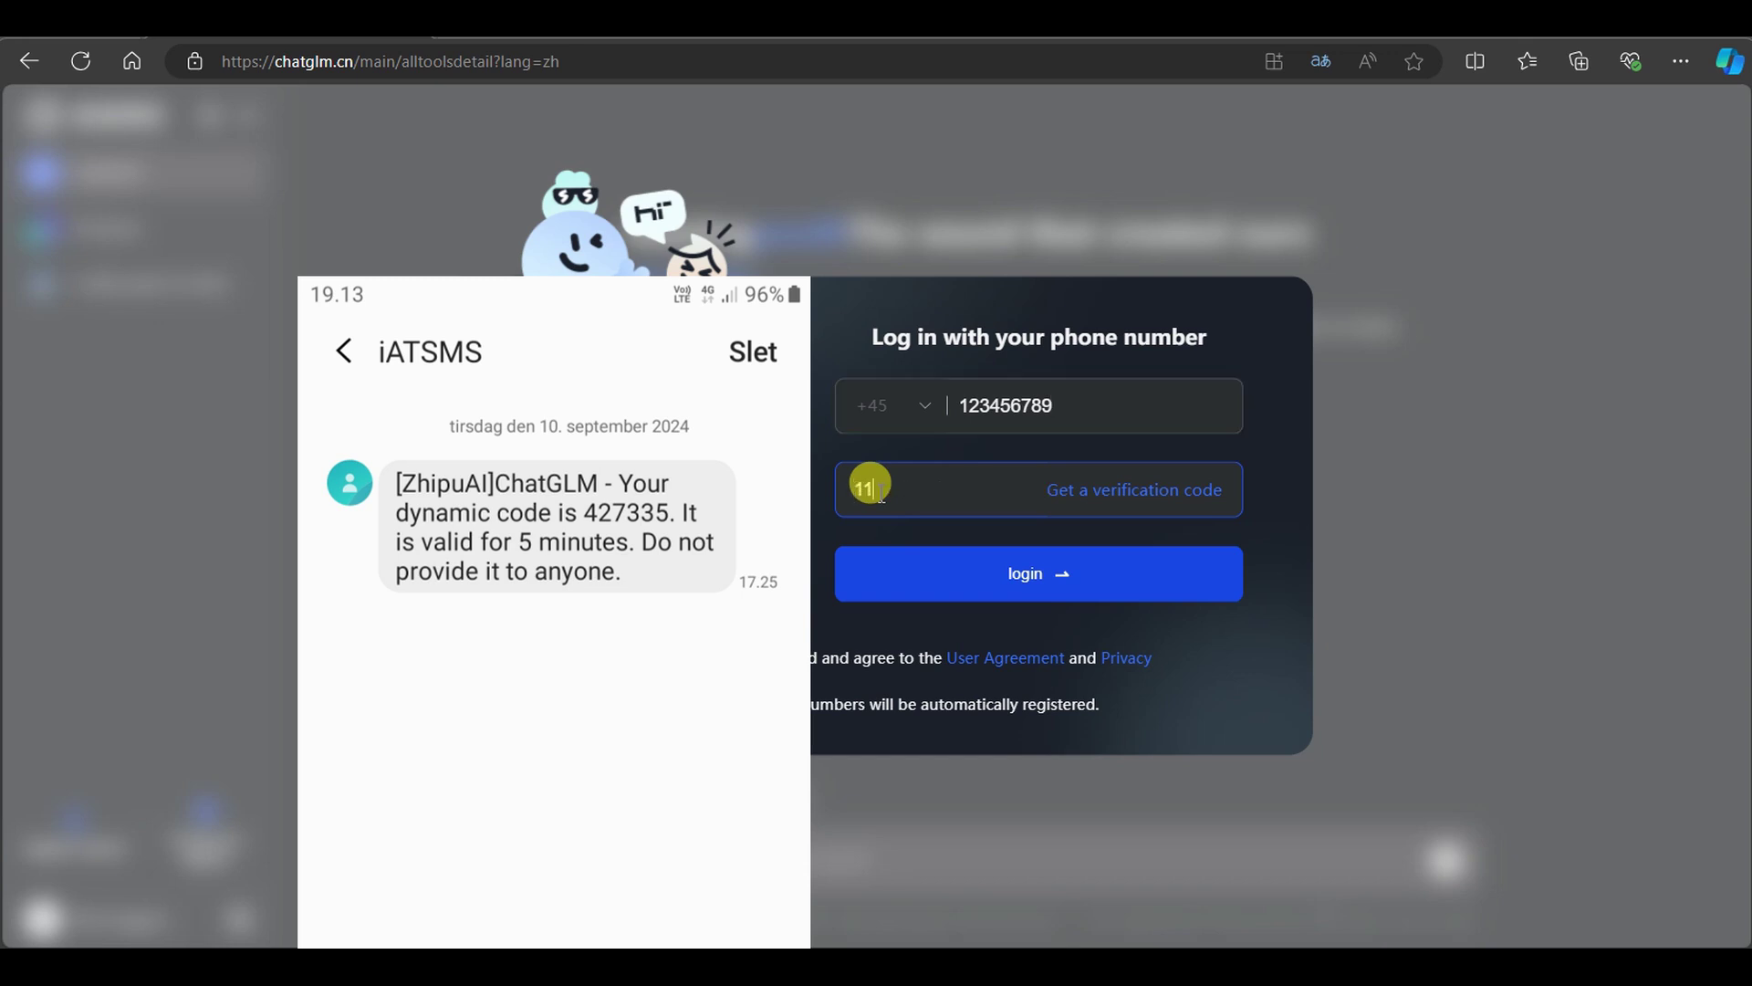
key("BackSpace")
key("BackSpace")
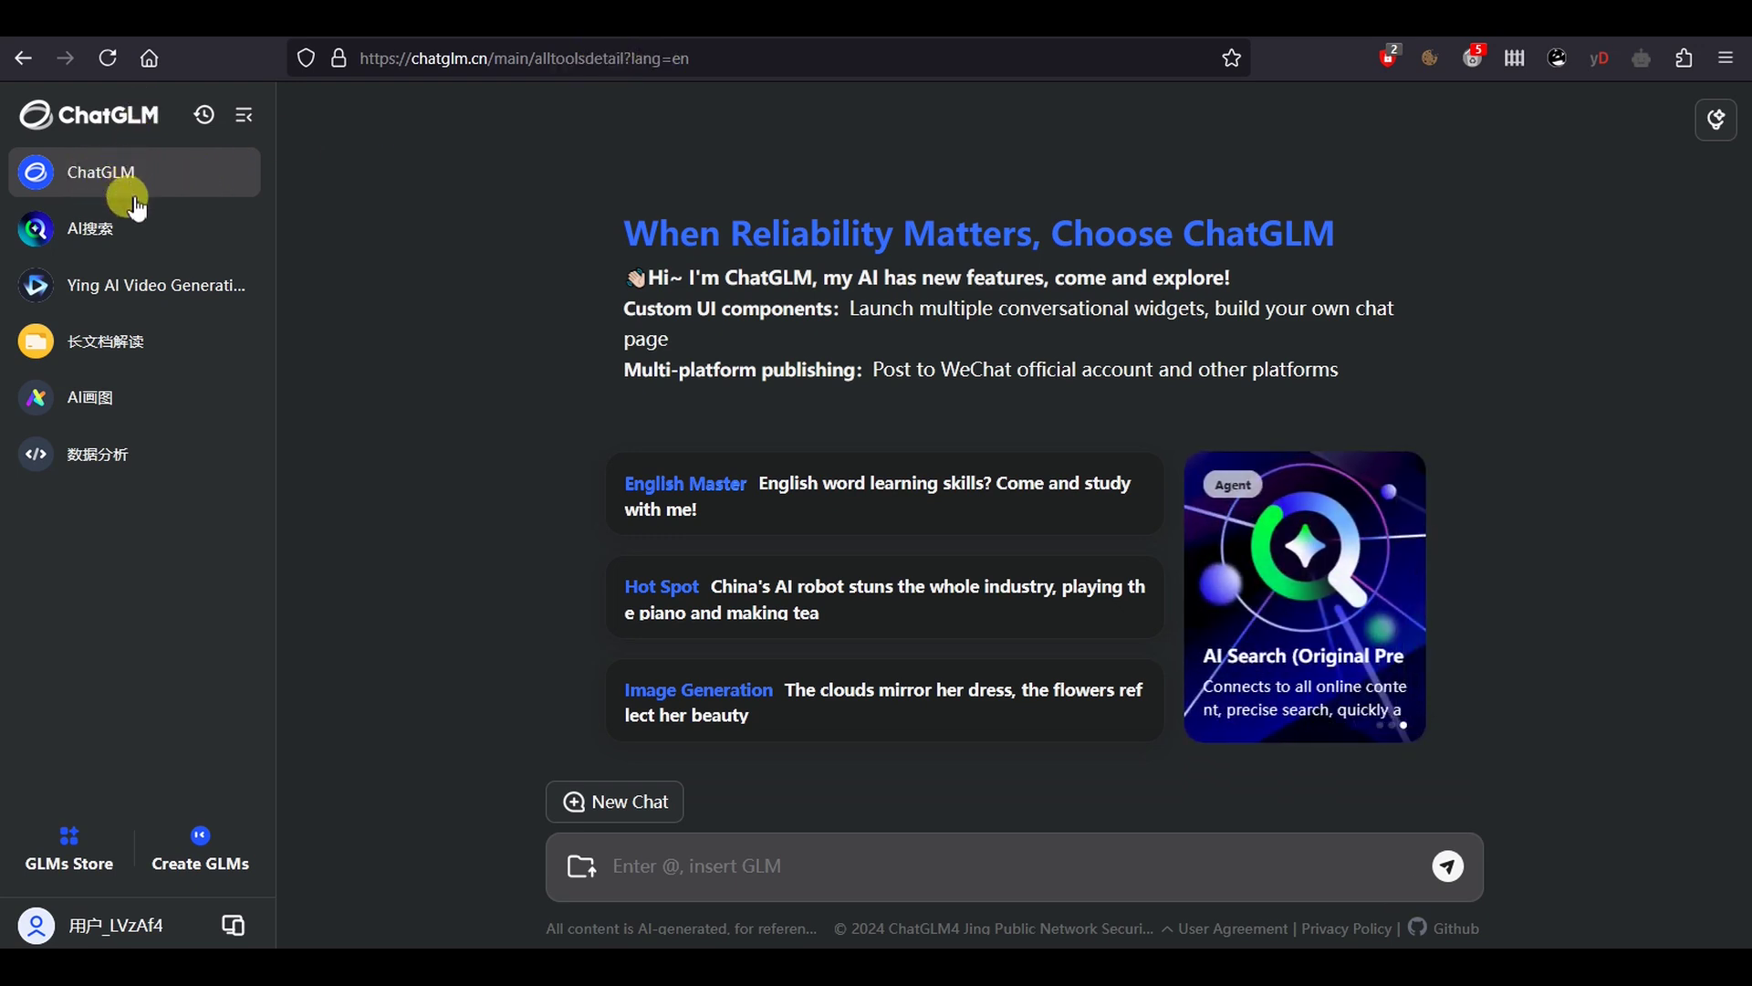
Go to Ying AI Video Generation, agree to the beta terms and apply for beta access
left_click(232, 286)
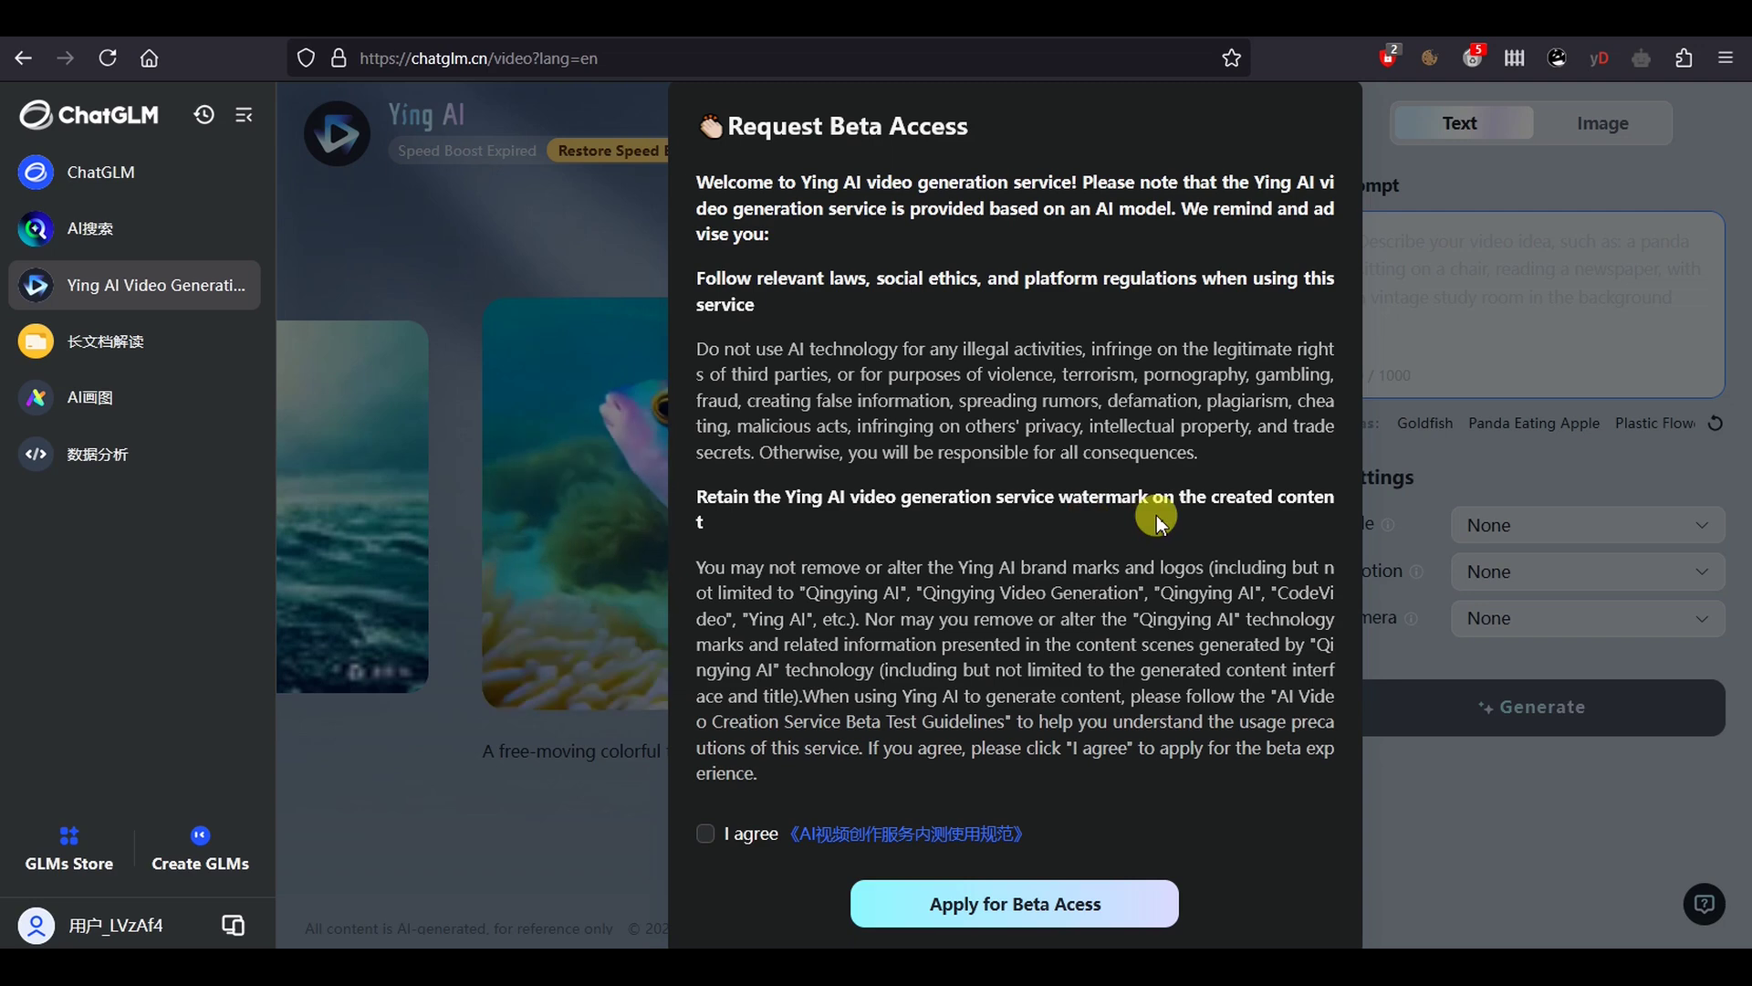
left_click(701, 847)
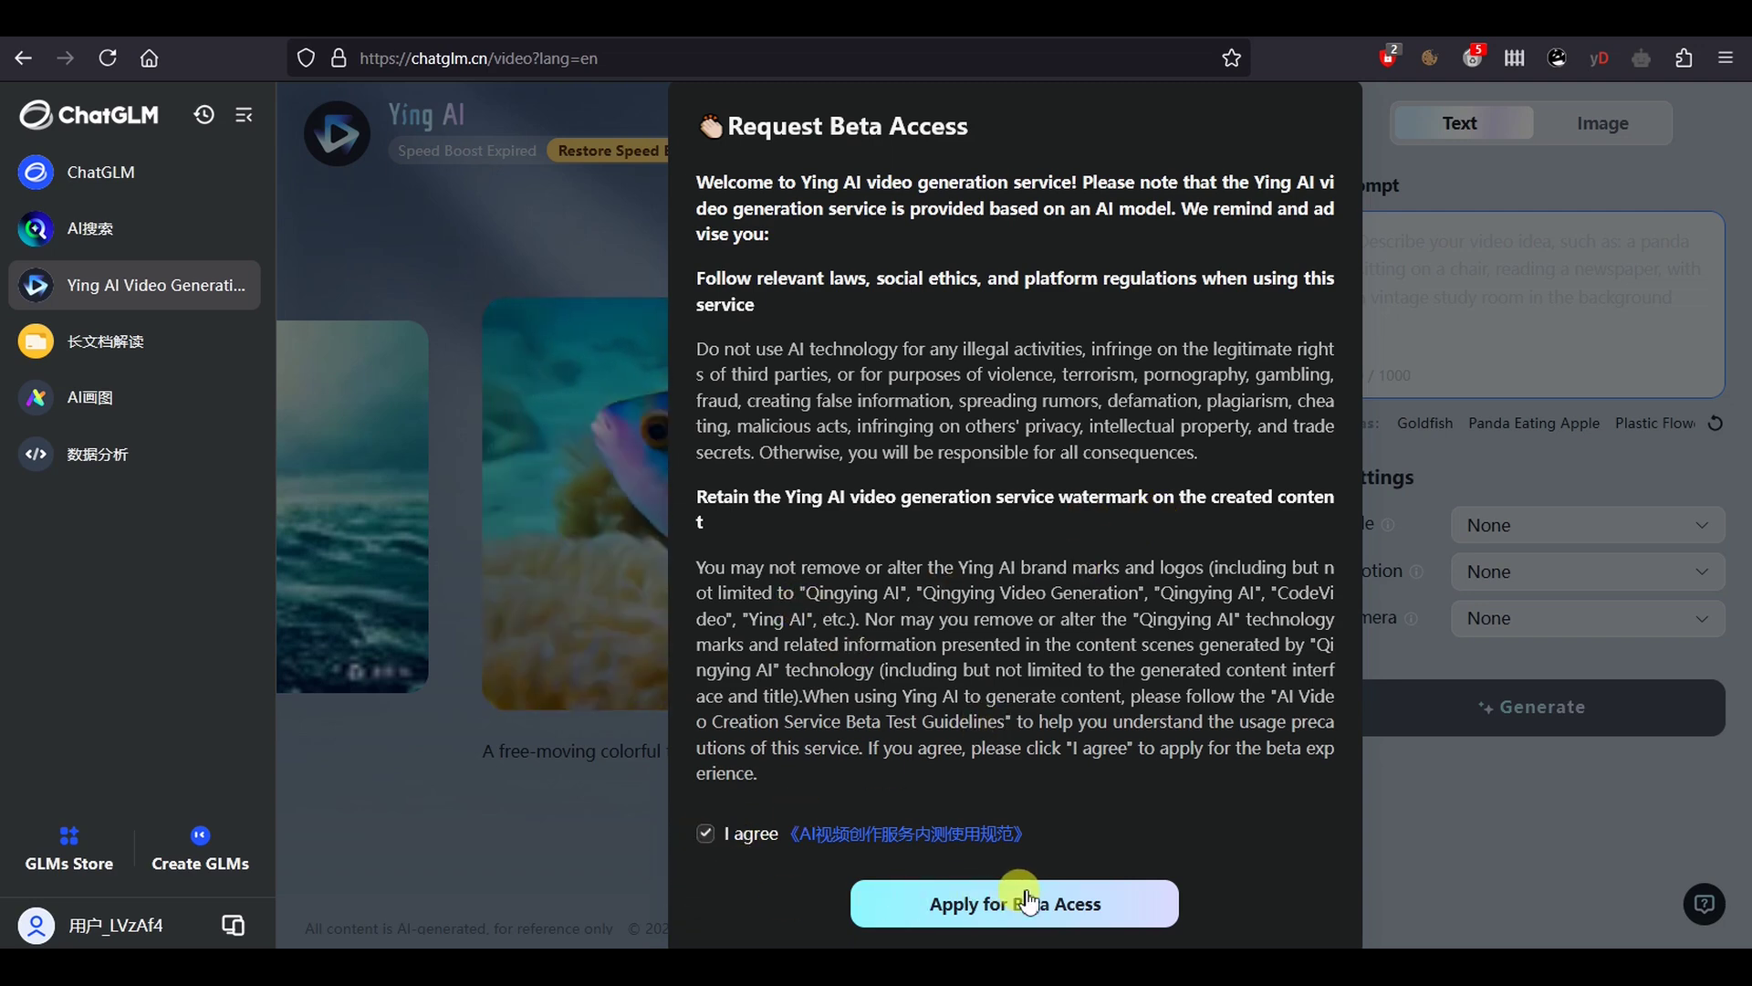
left_click(1093, 897)
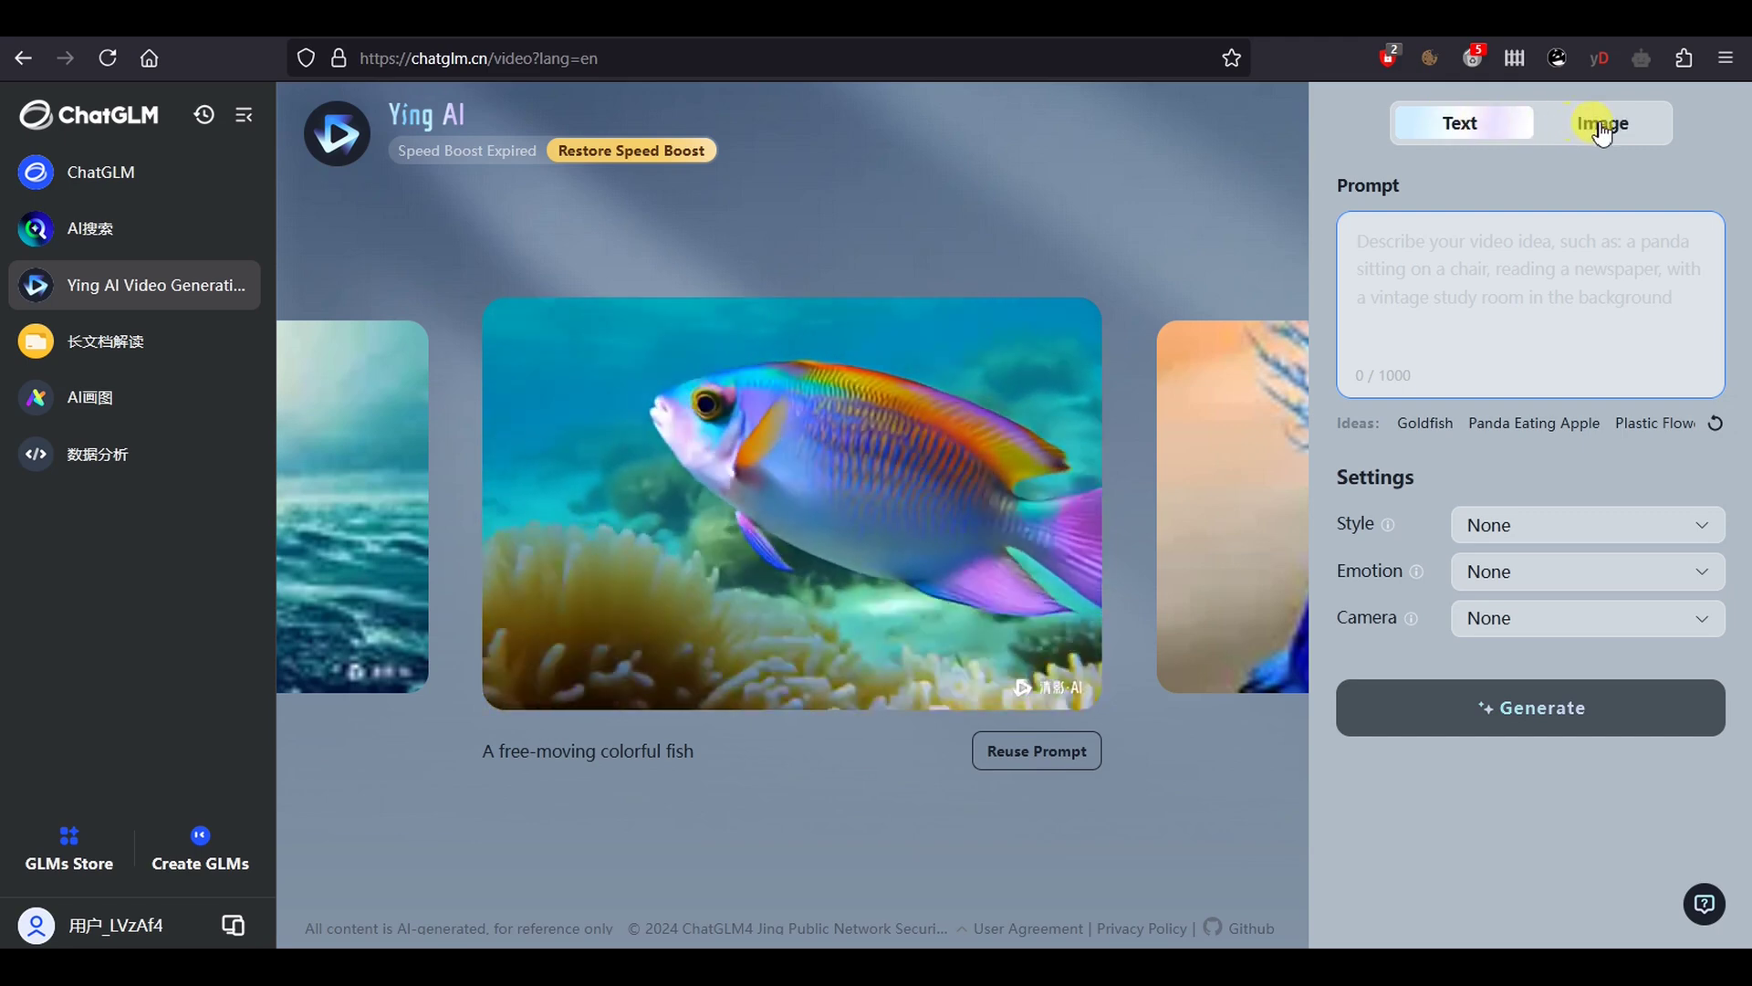
left_click(1602, 128)
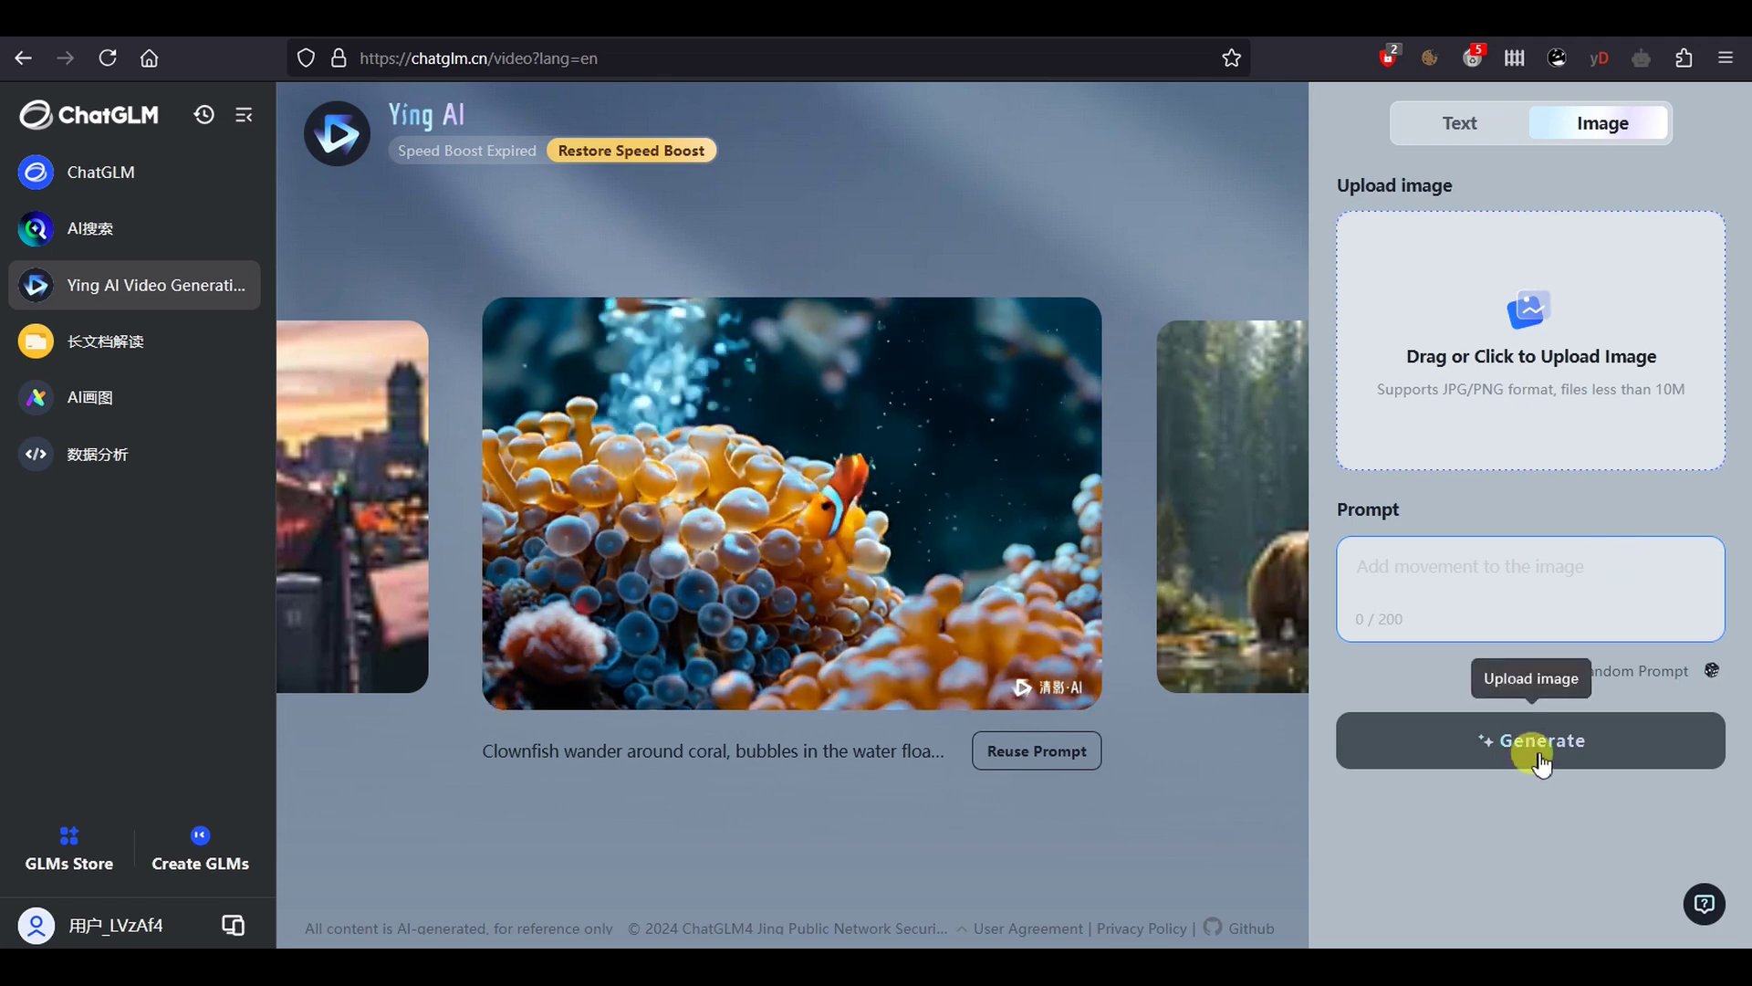
left_click(1461, 128)
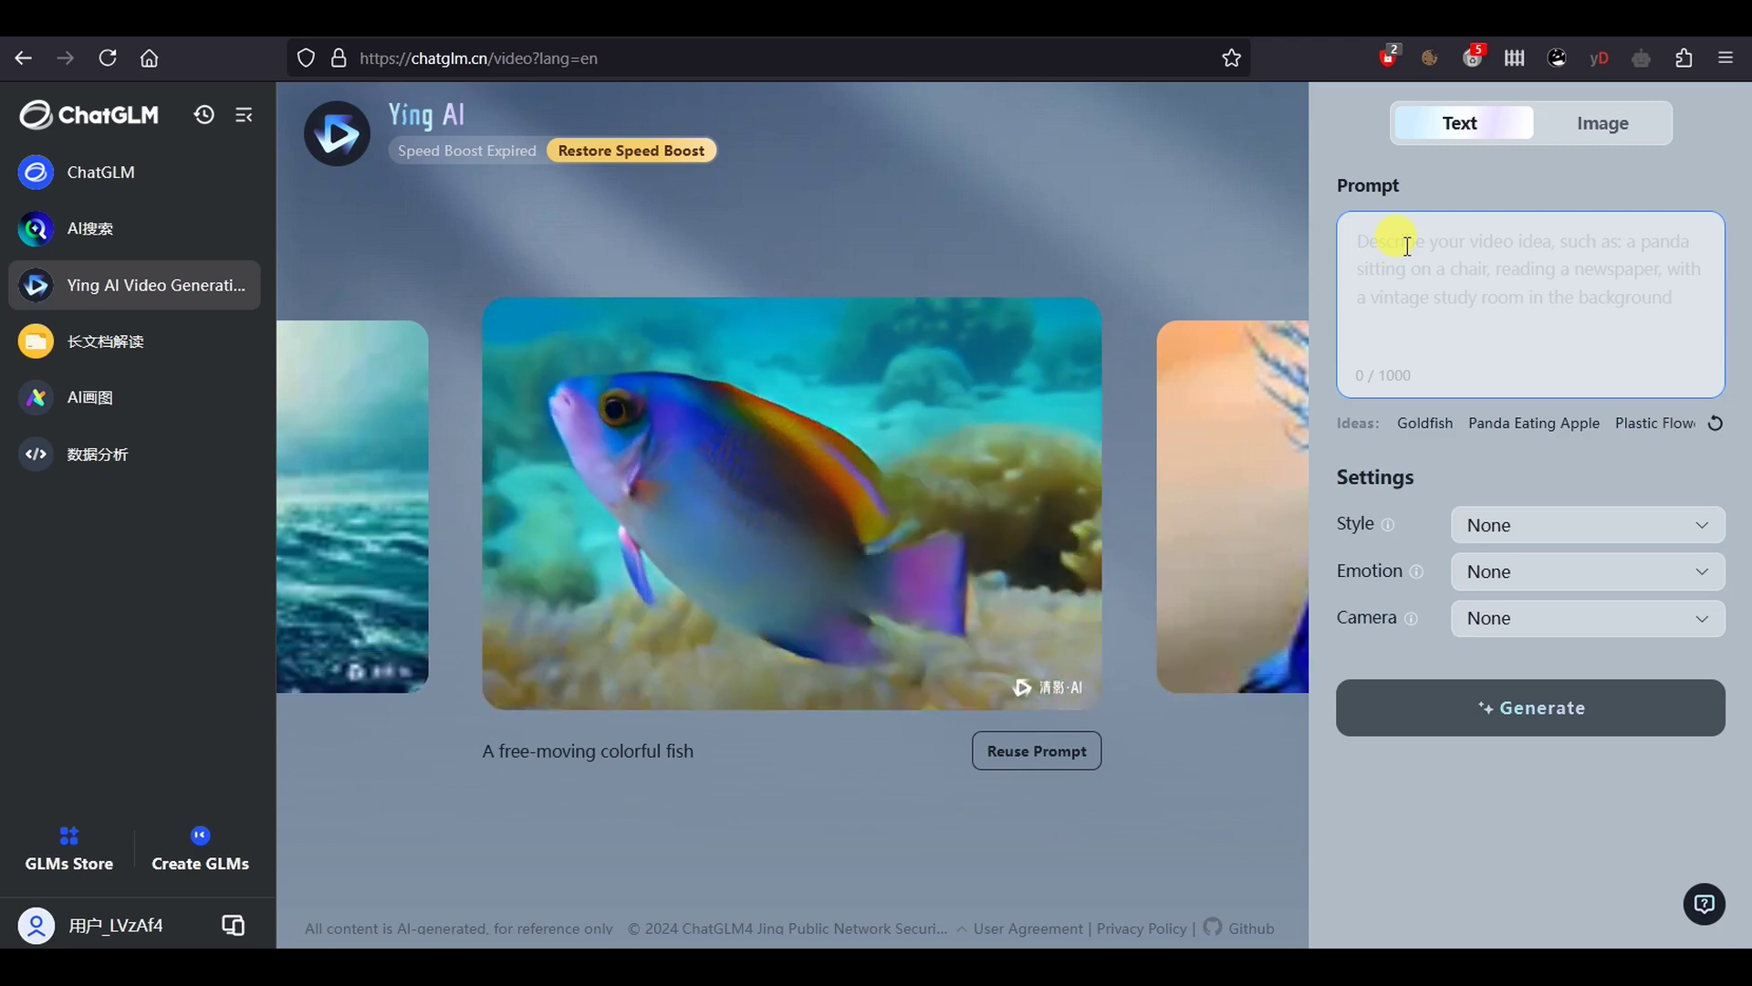
Paste 'Woman bites into a burger at a restaurant' as the prompt, keeping Style, Emotion and Camera at None
right_click(1407, 244)
left_click(1459, 418)
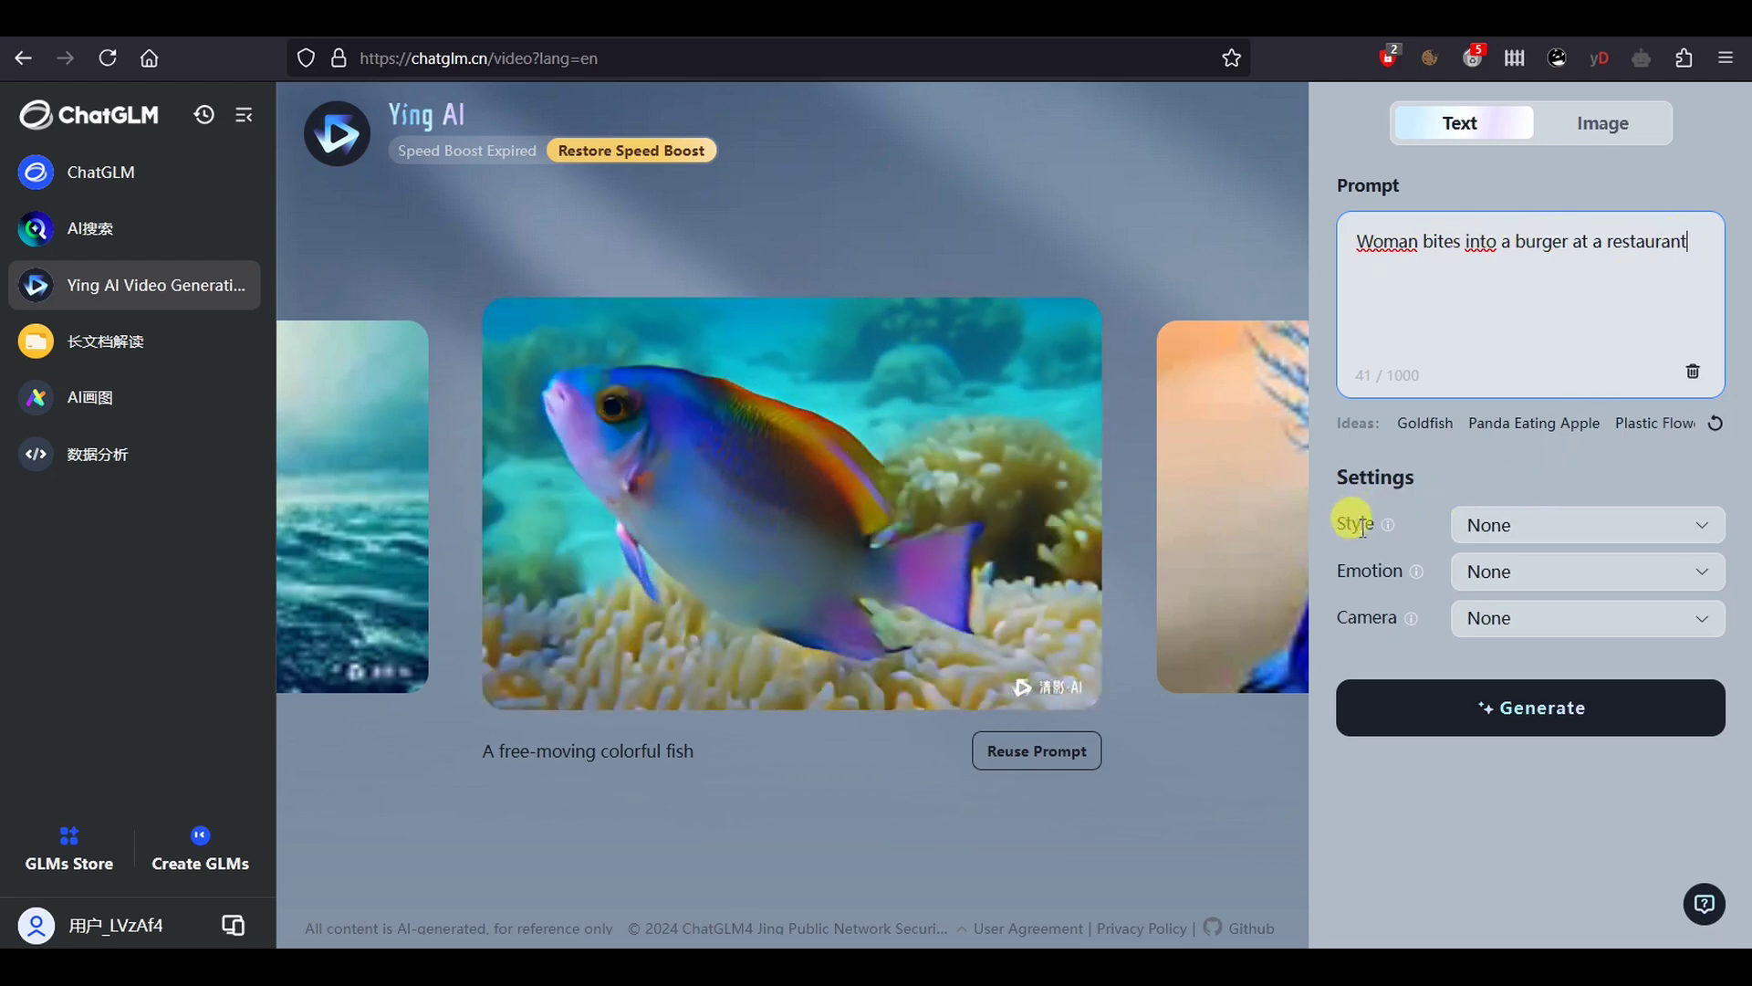
left_click(1711, 529)
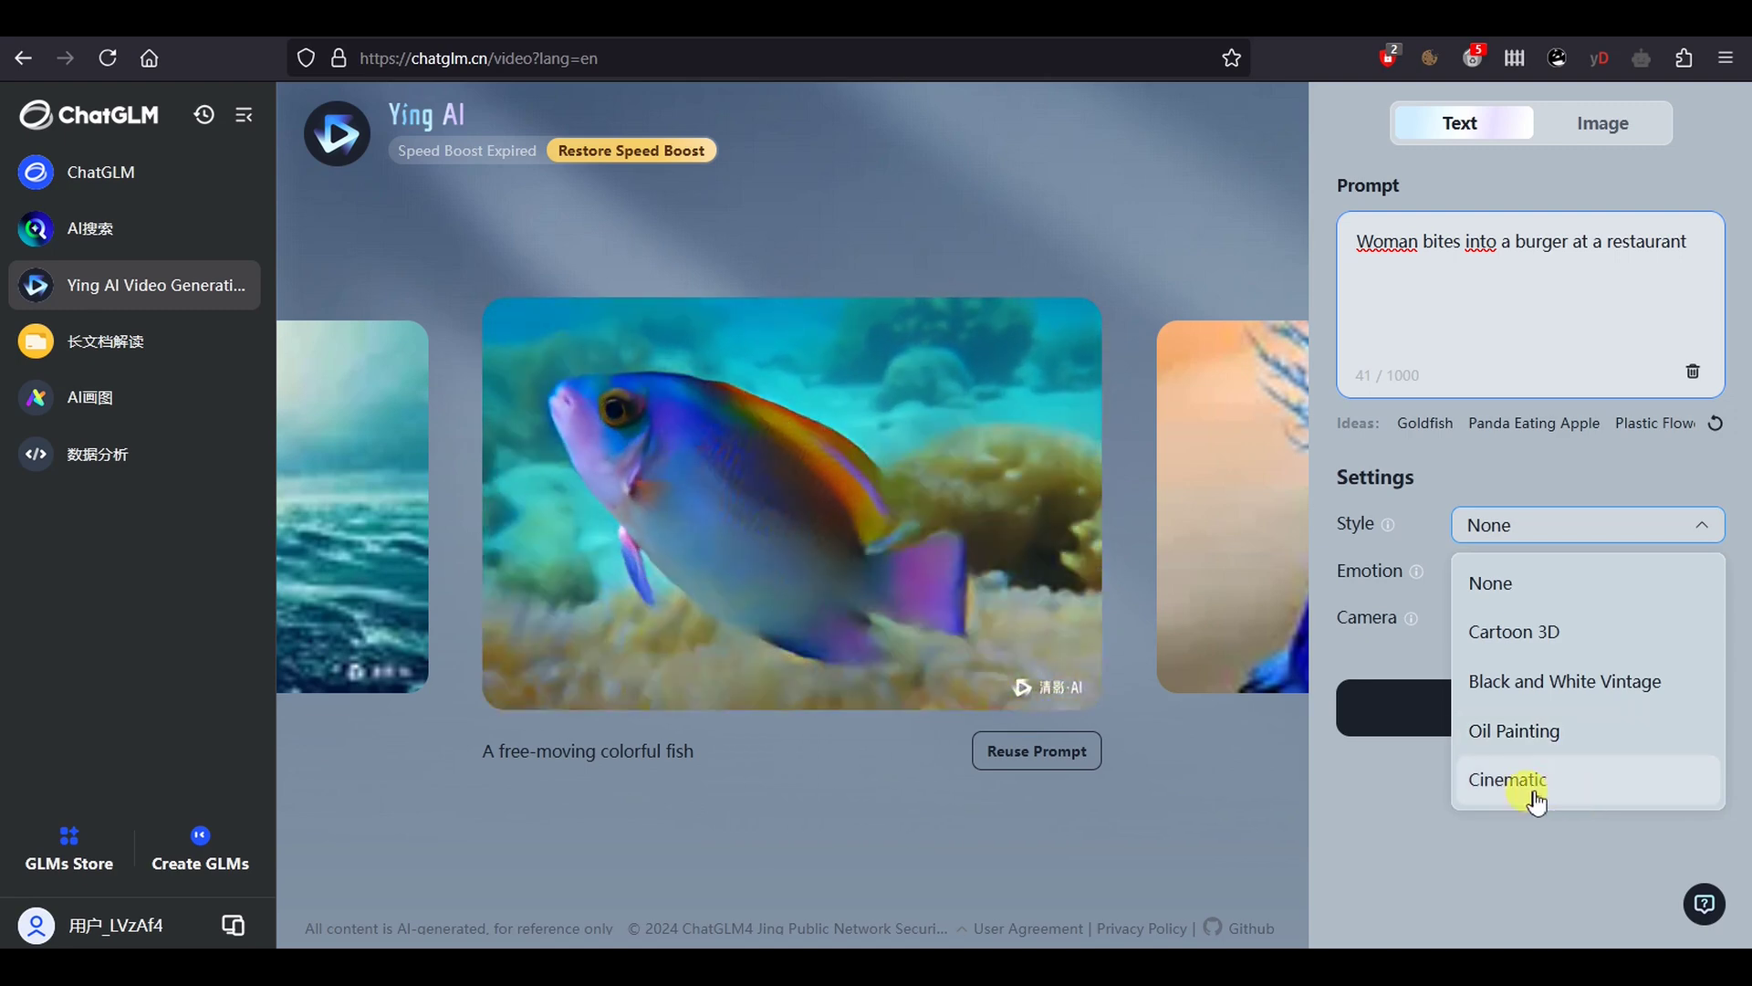
left_click(1518, 584)
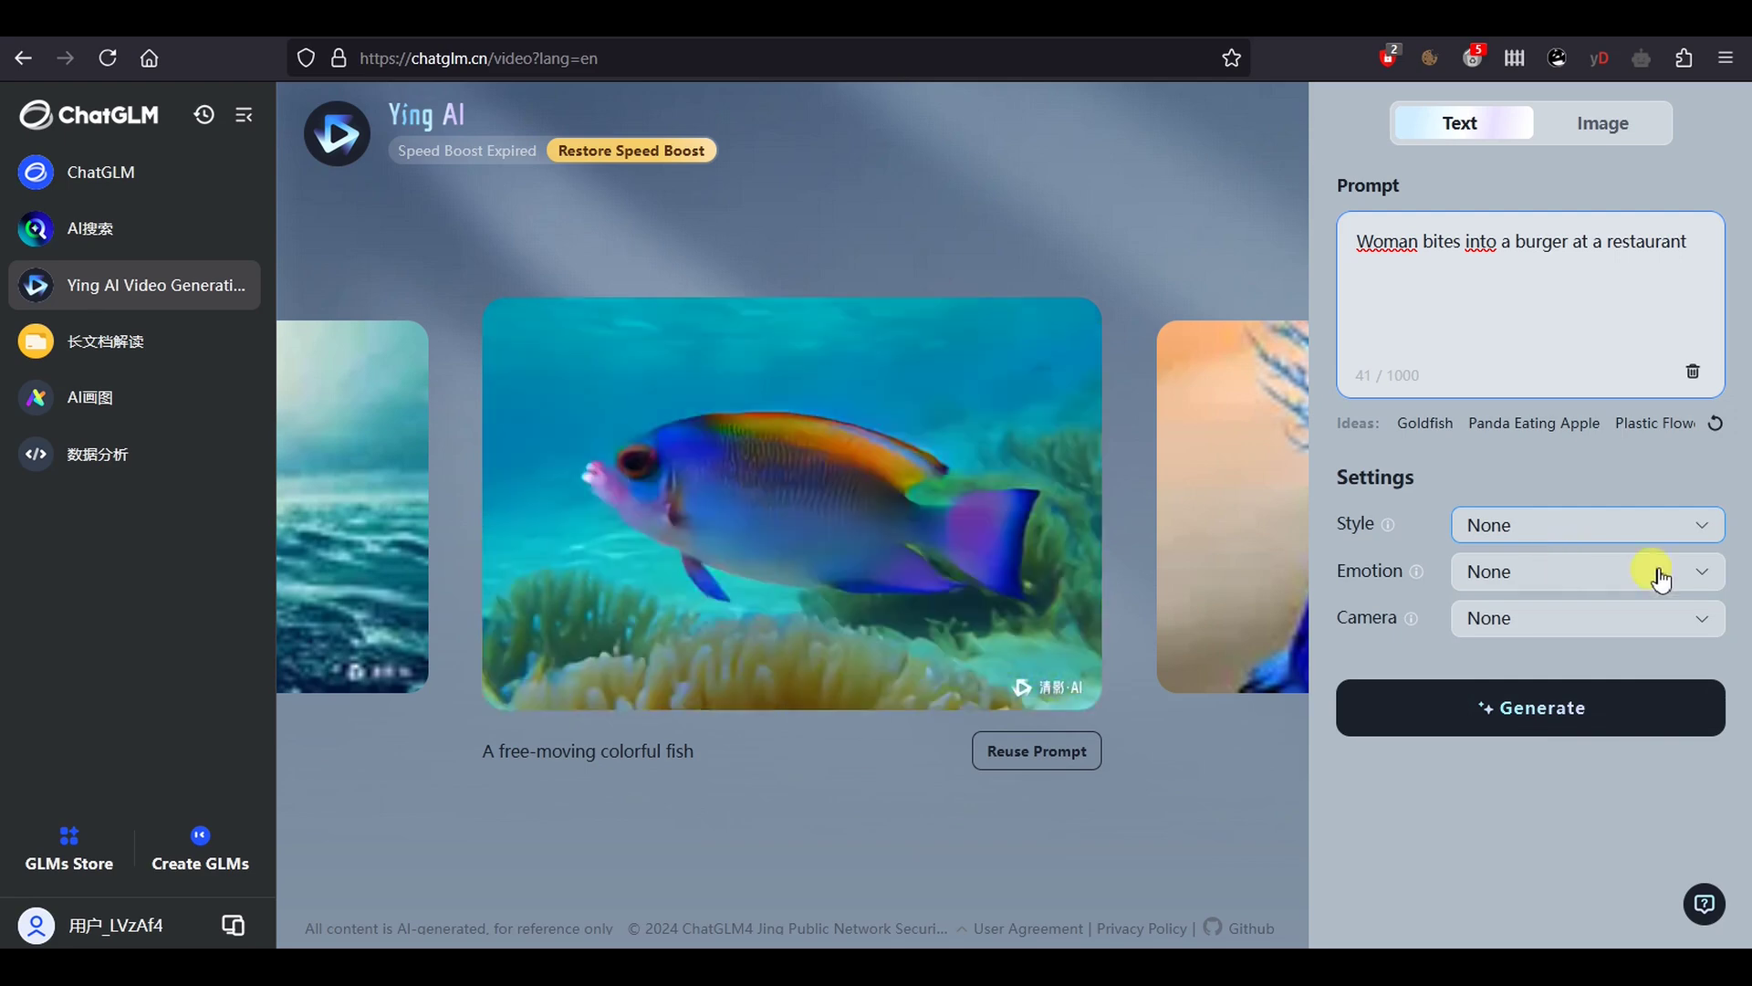
left_click(1703, 575)
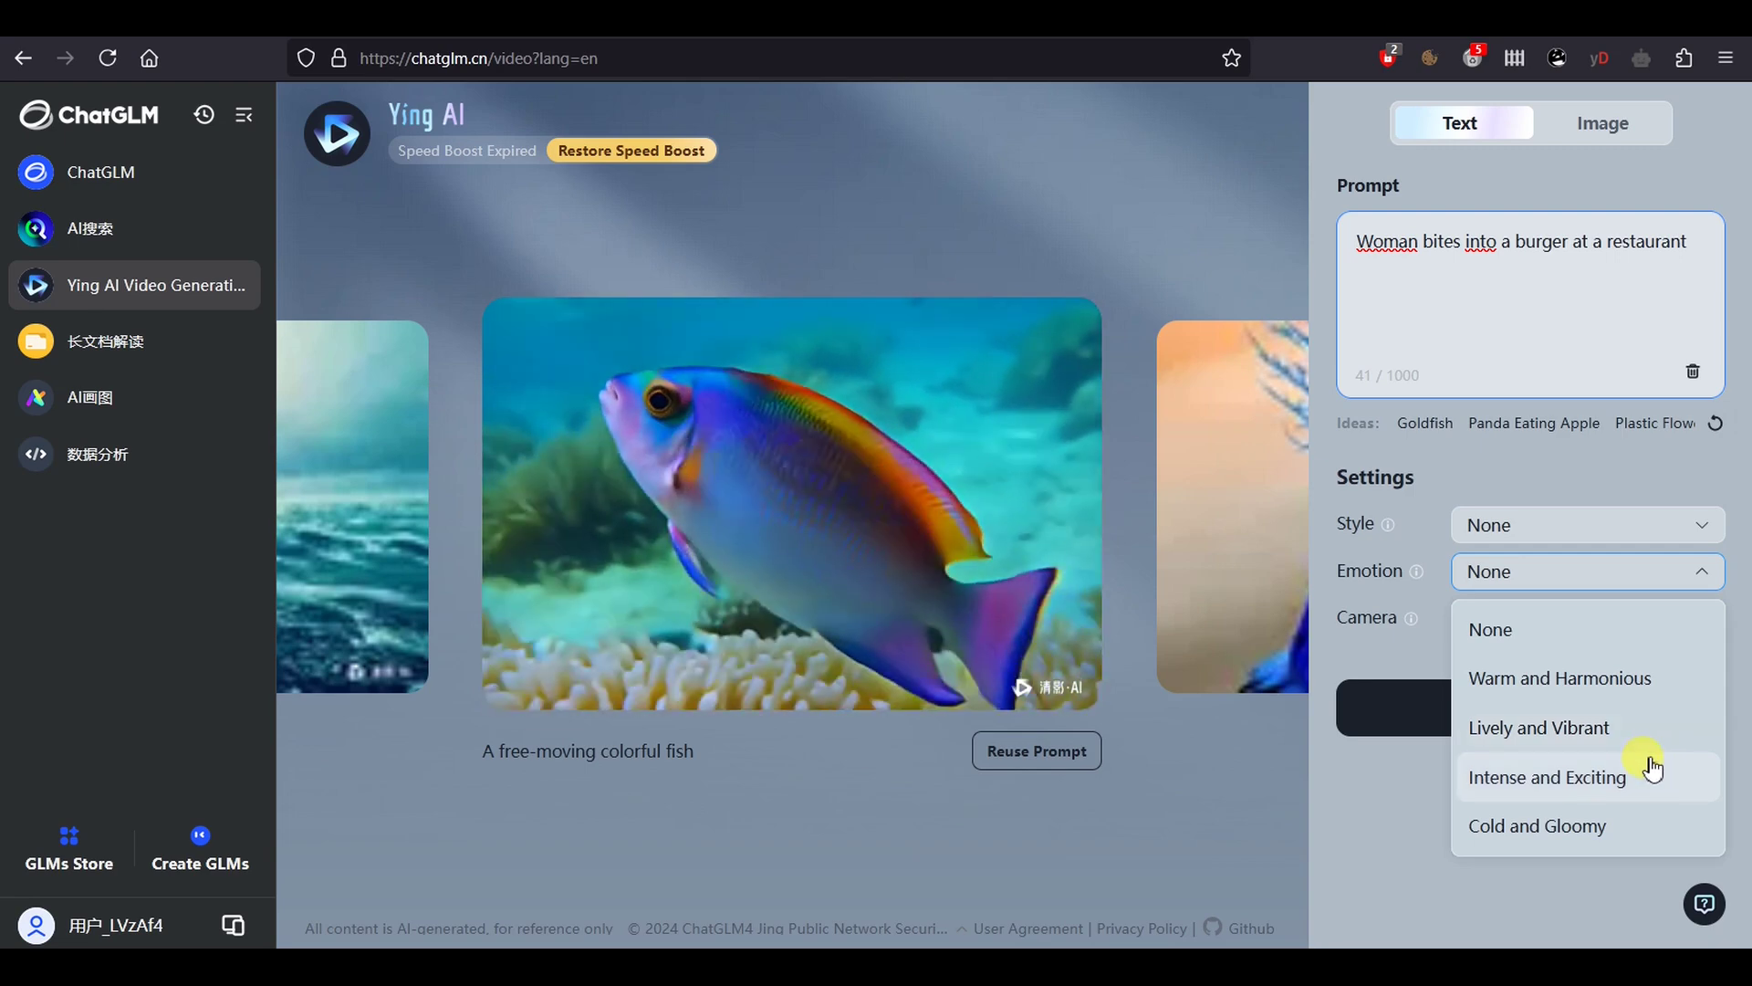
mouse_move(1414, 576)
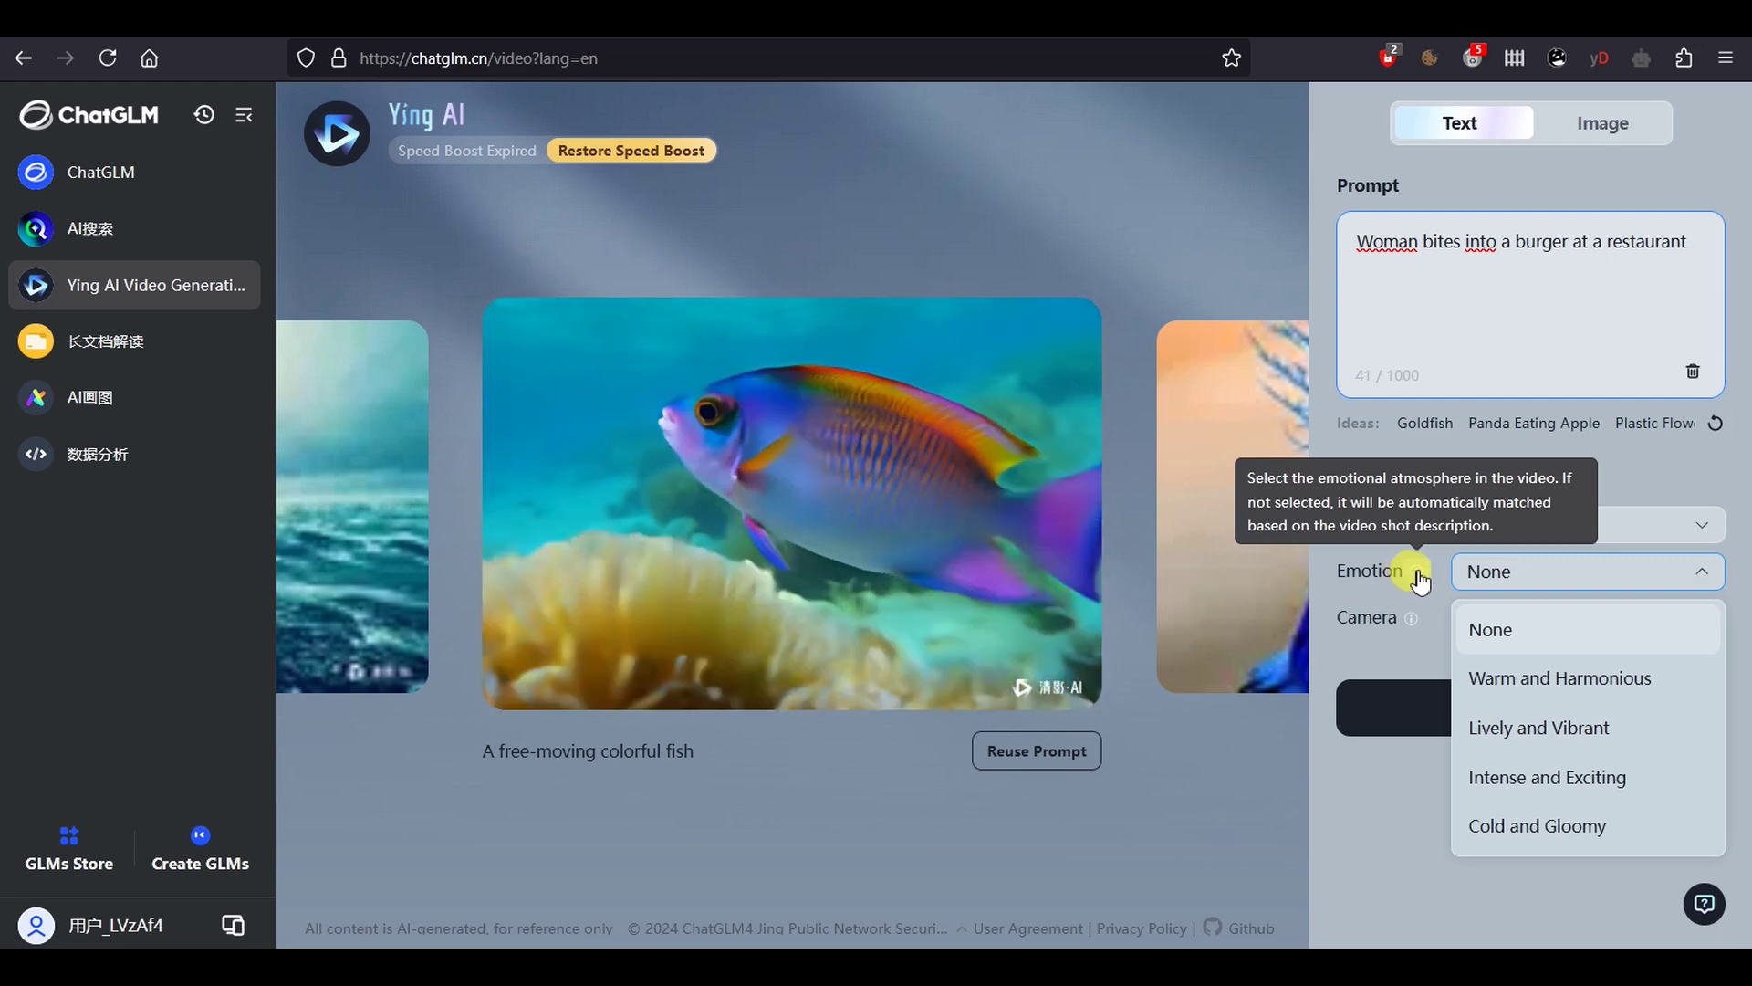
left_click(1491, 626)
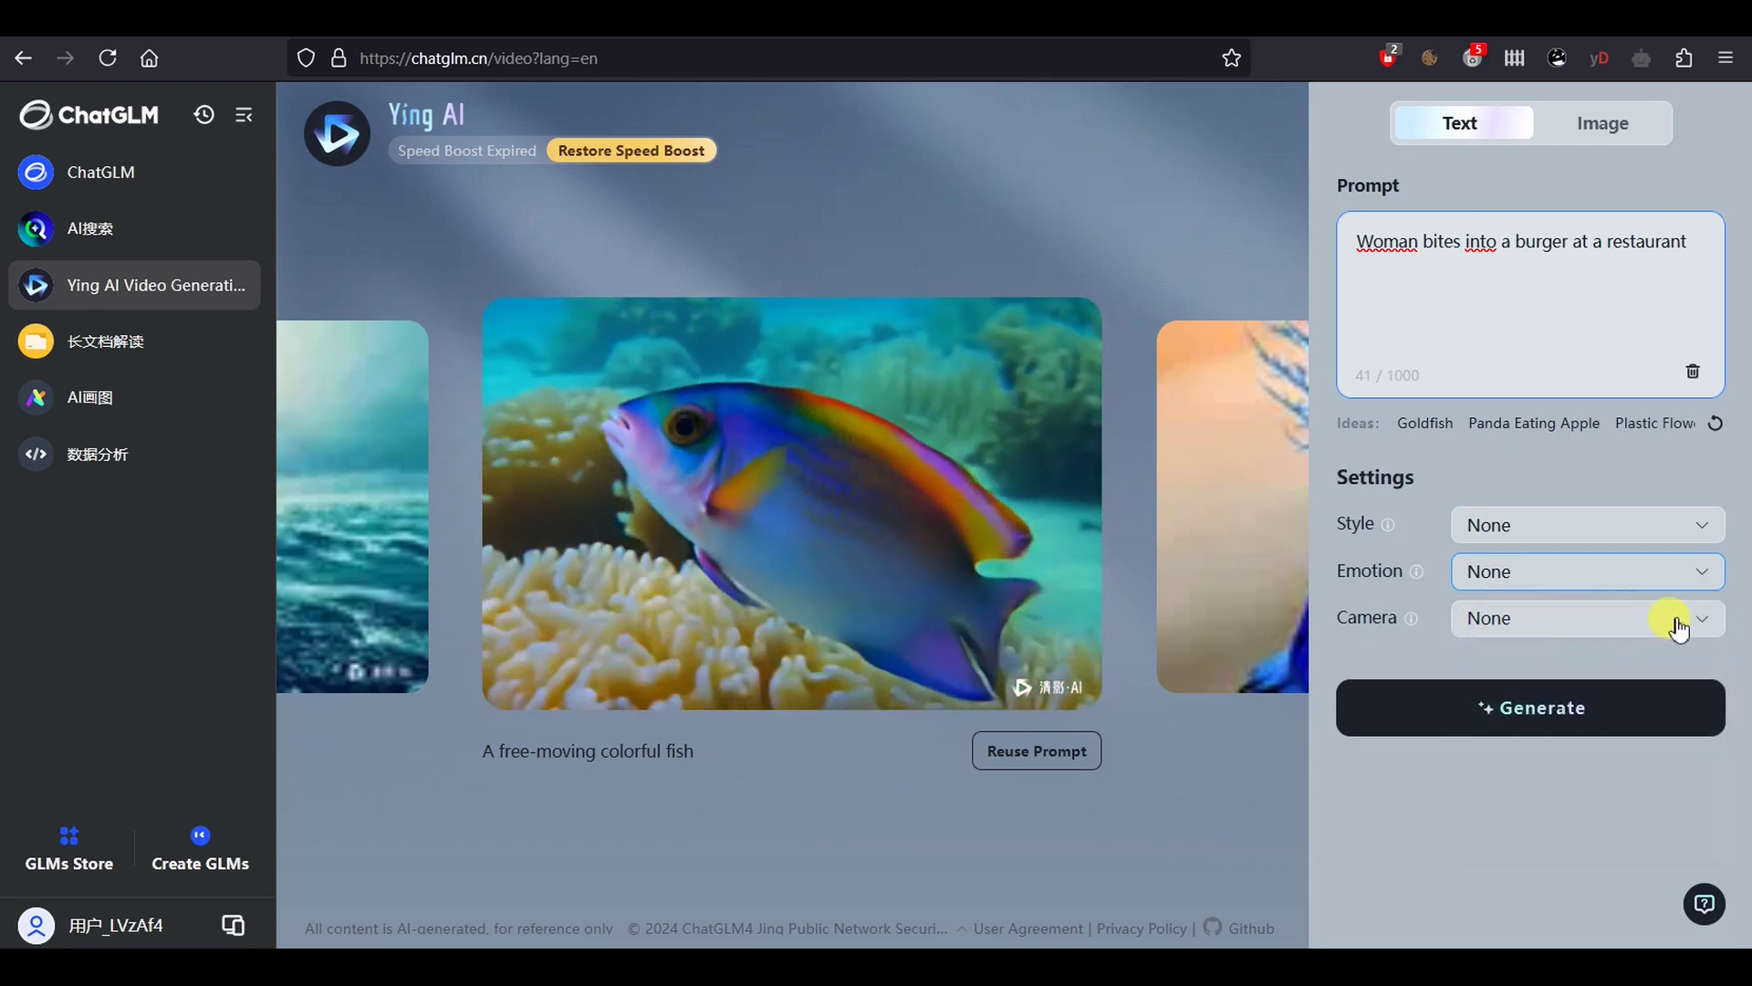
left_click(1707, 623)
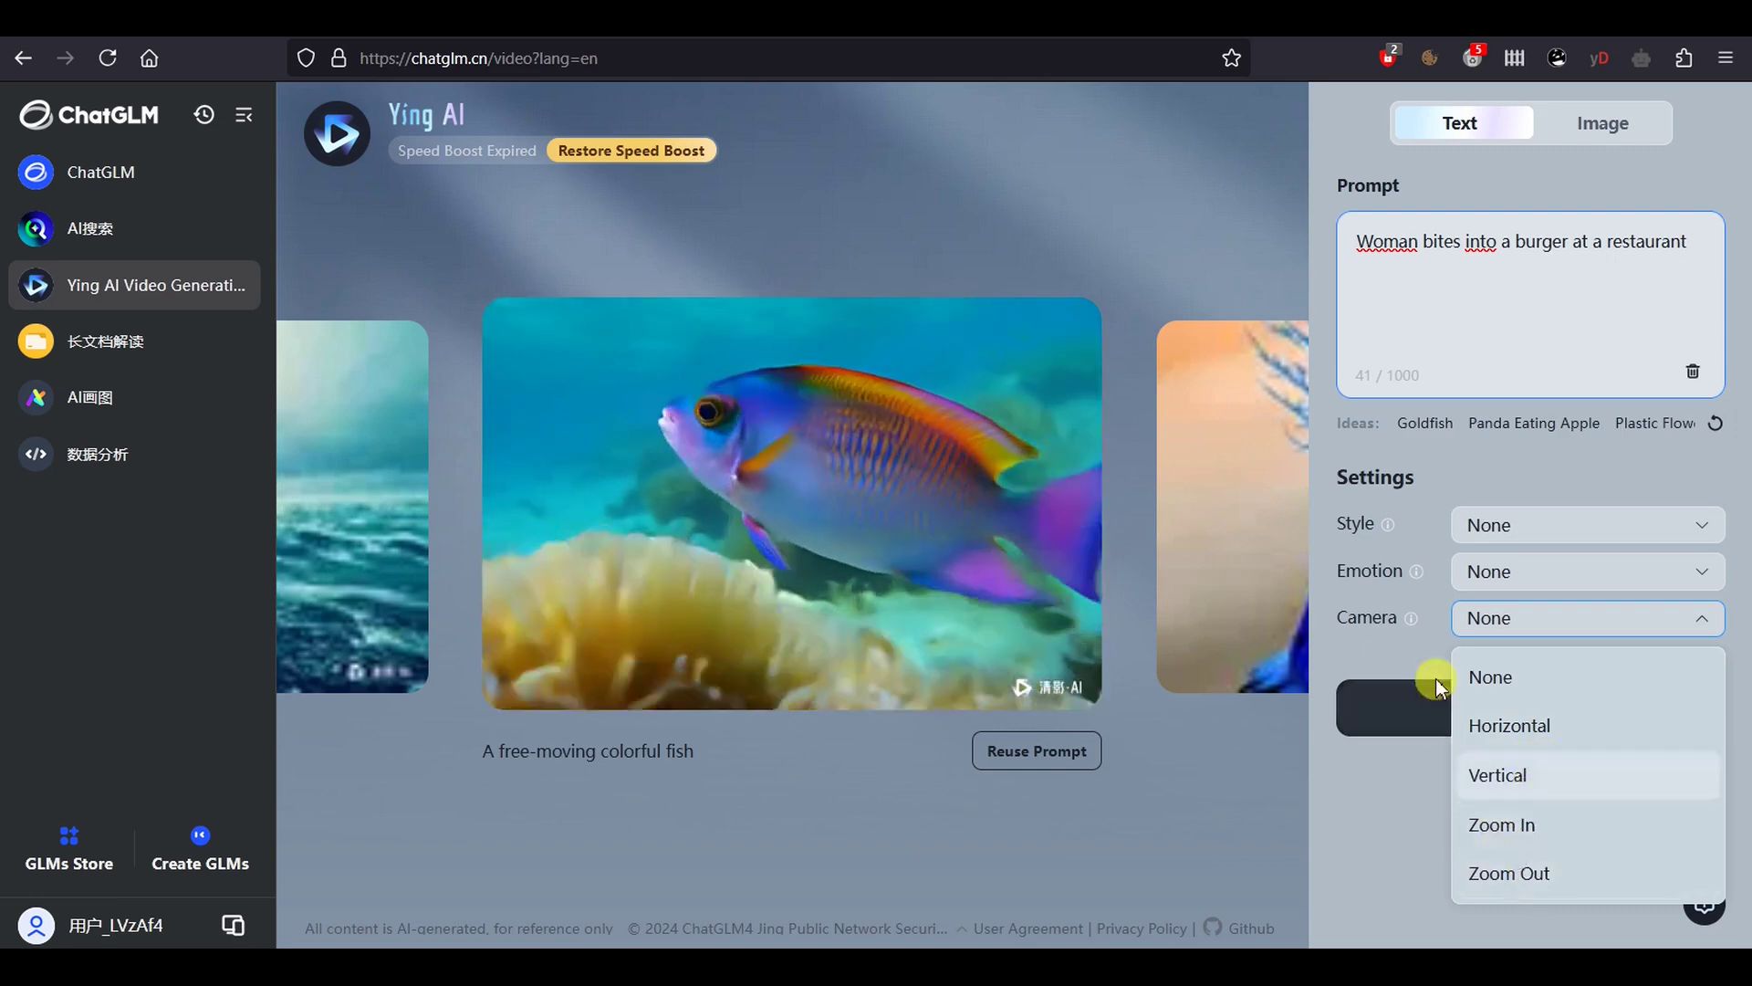
mouse_move(1412, 621)
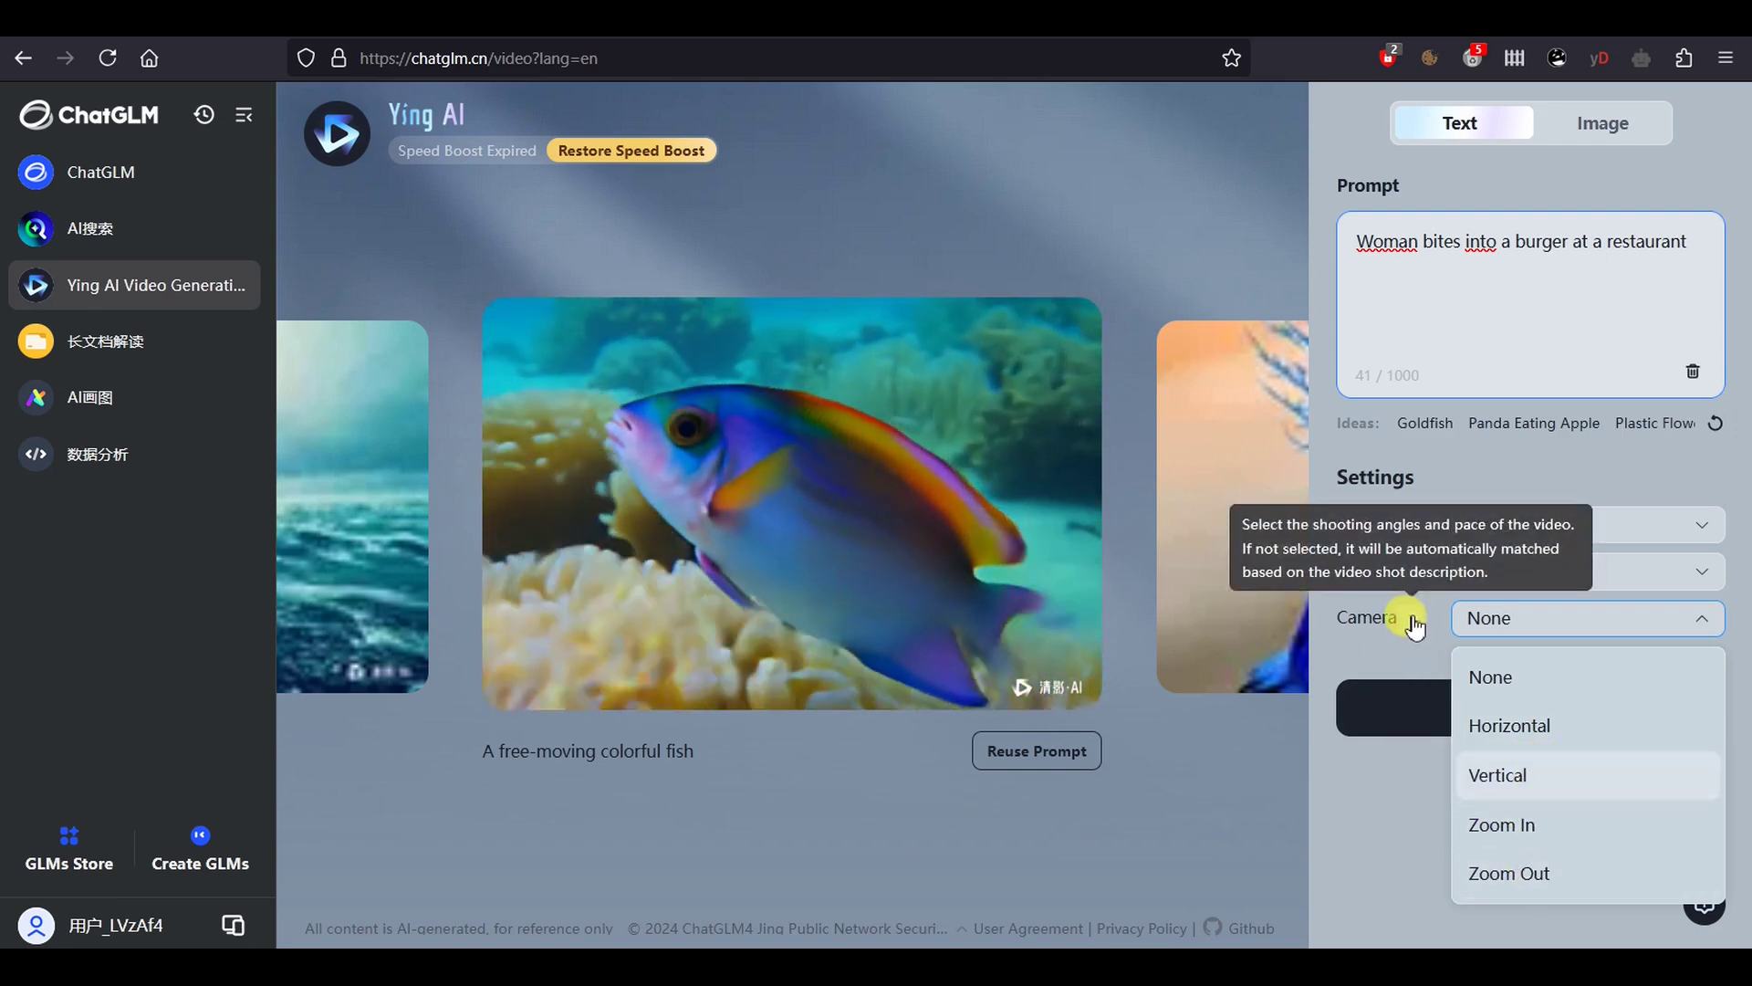
left_click(1411, 620)
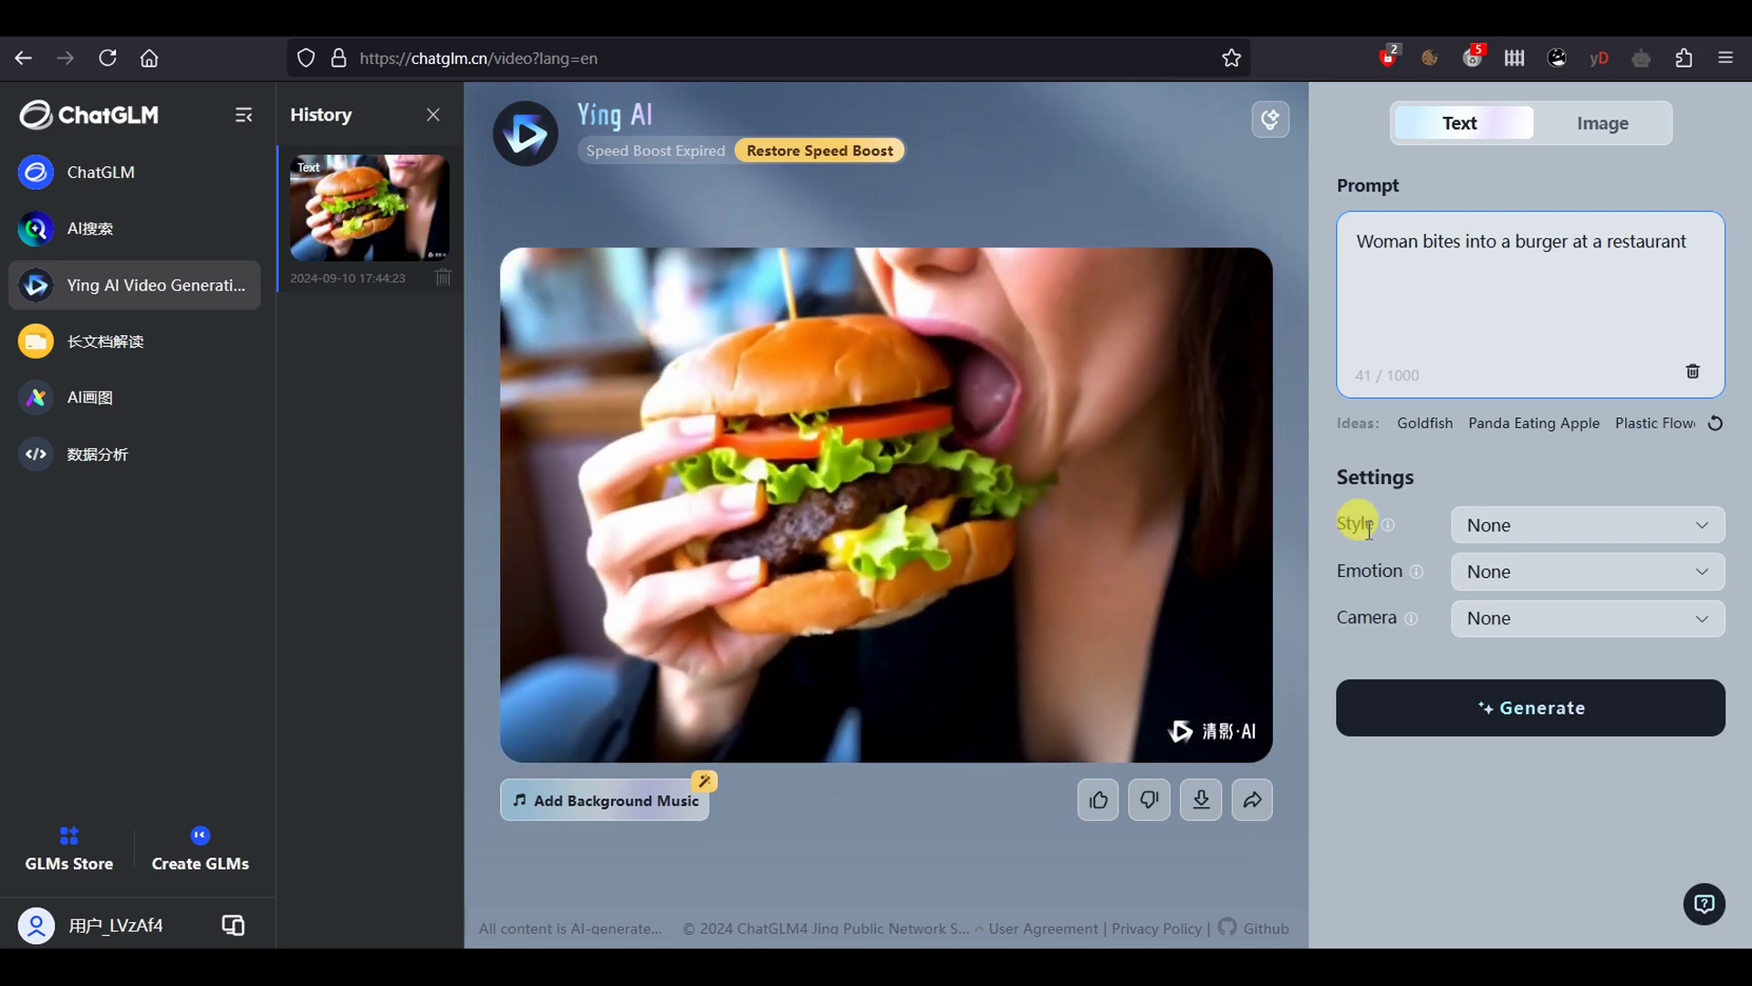
Download the generated burger video as an MP4
left_click(1200, 800)
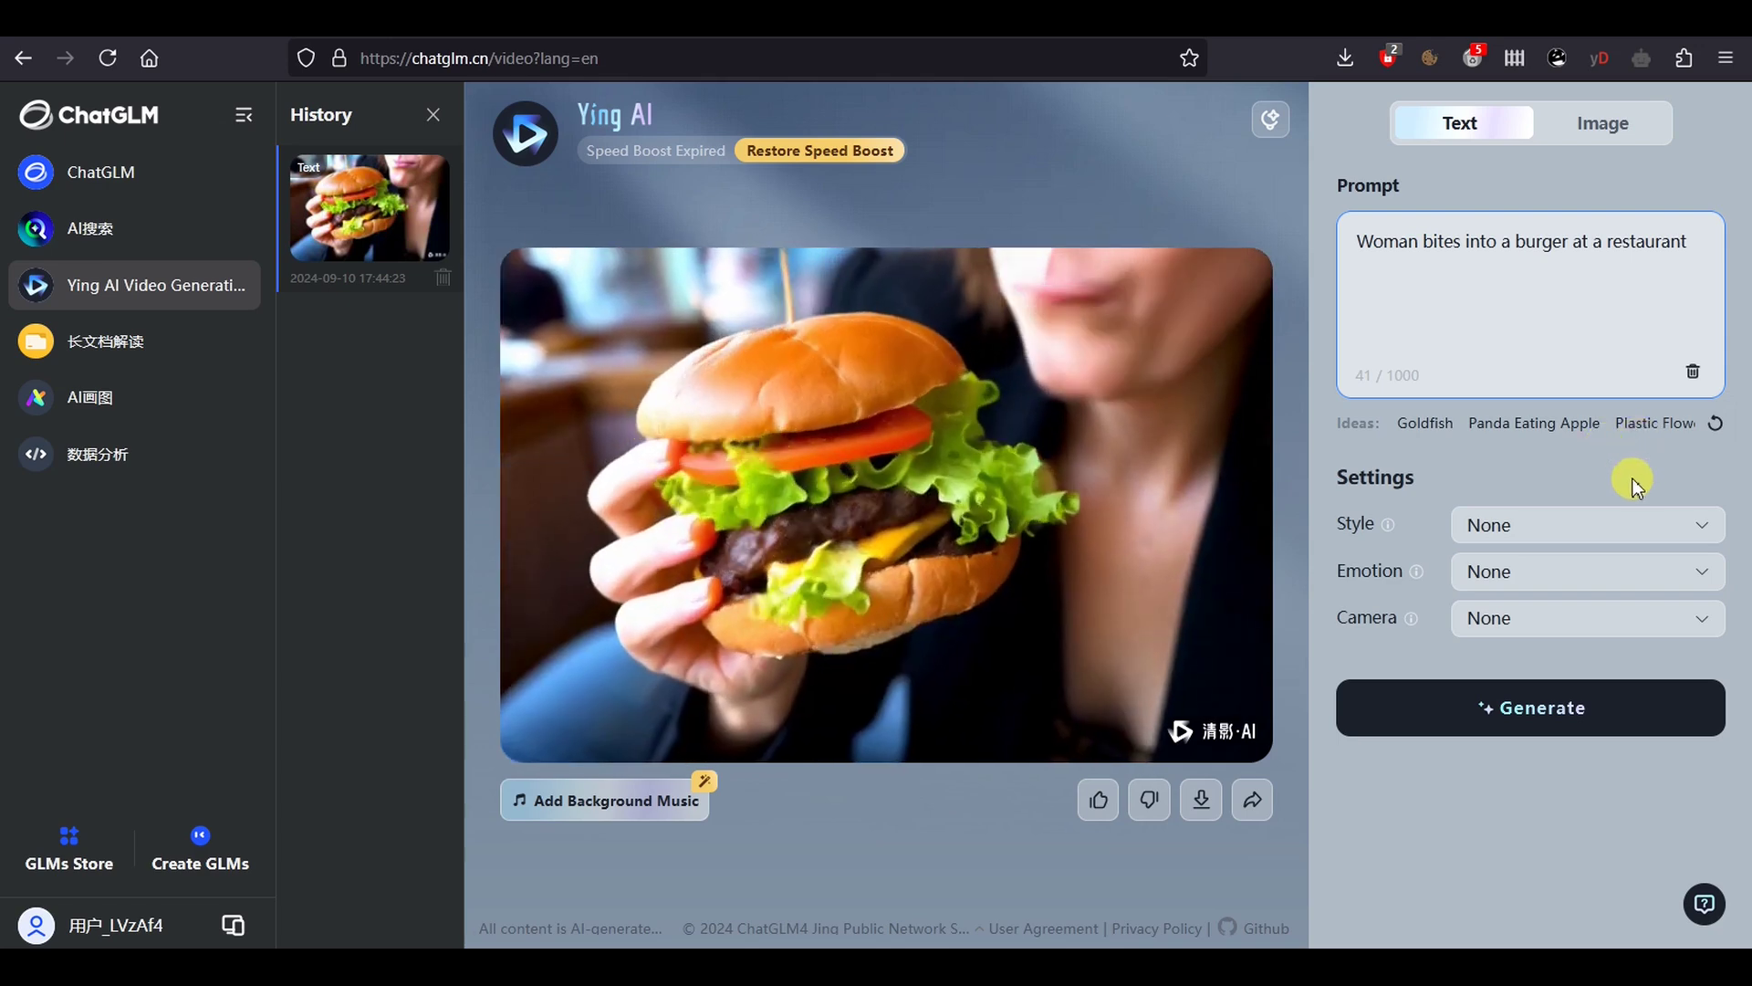
Generate a burger clip with Cinematic style, Intense and Exciting emotion and Zoom In camera
left_click(1705, 524)
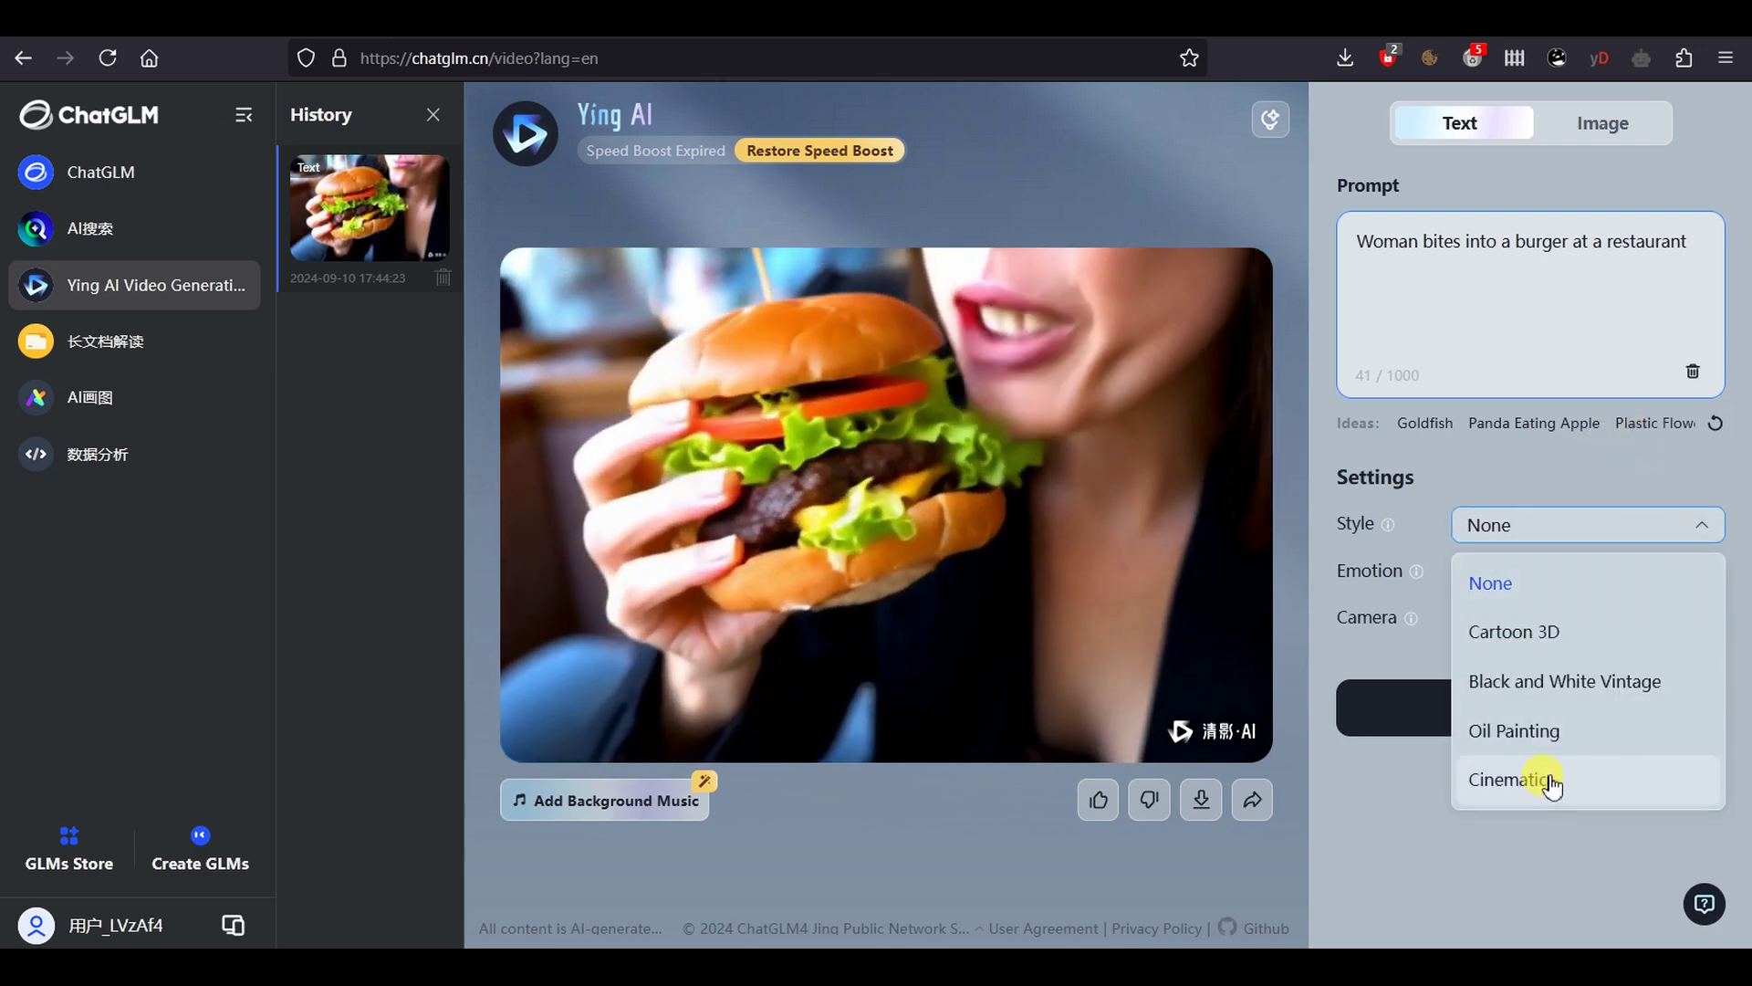
left_click(1552, 781)
left_click(1706, 574)
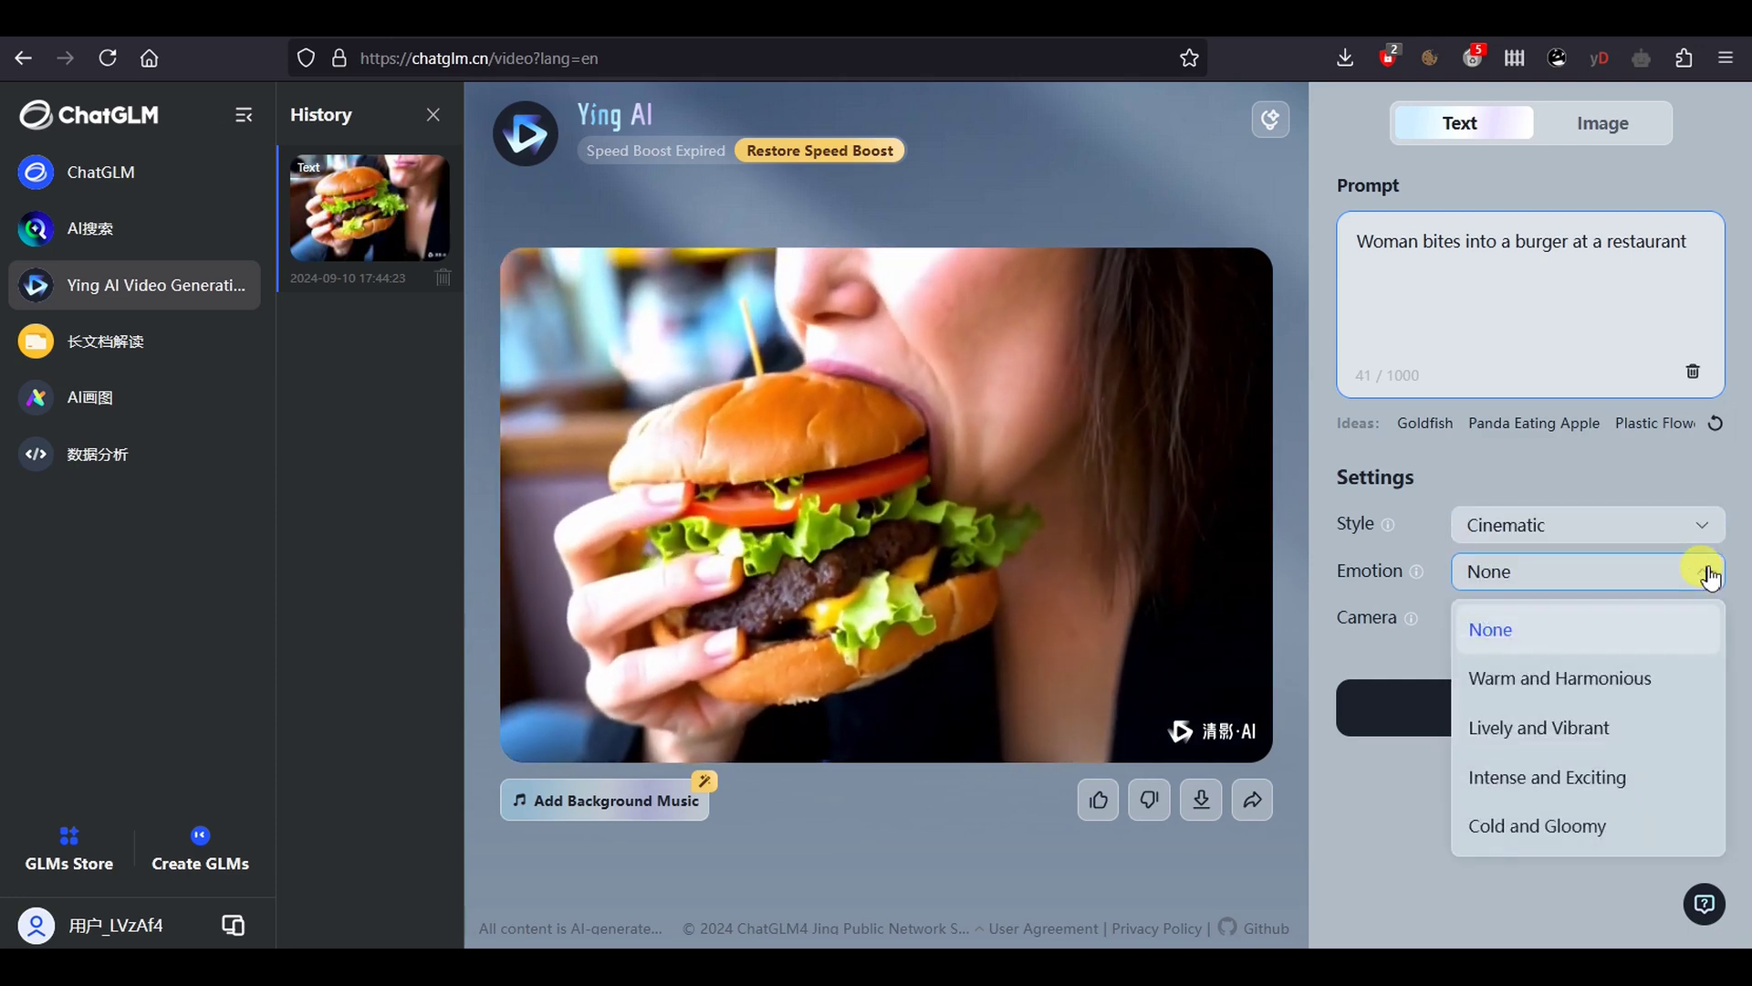
left_click(1652, 780)
left_click(1702, 618)
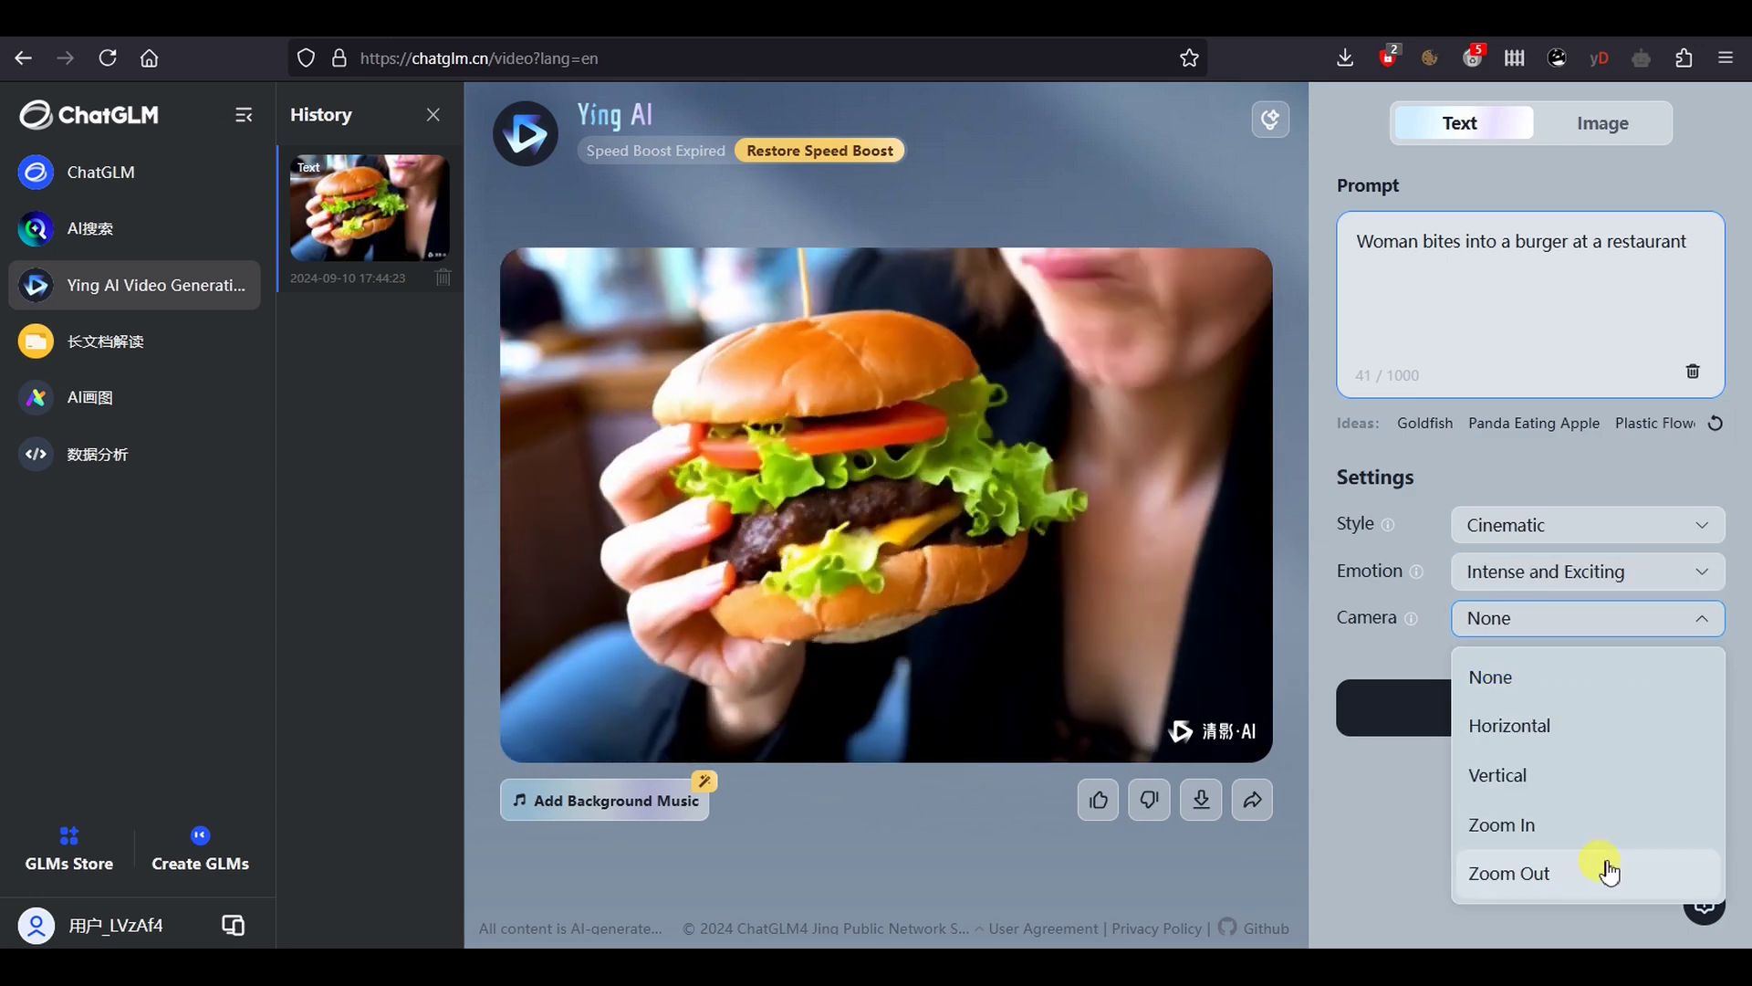
left_click(1599, 824)
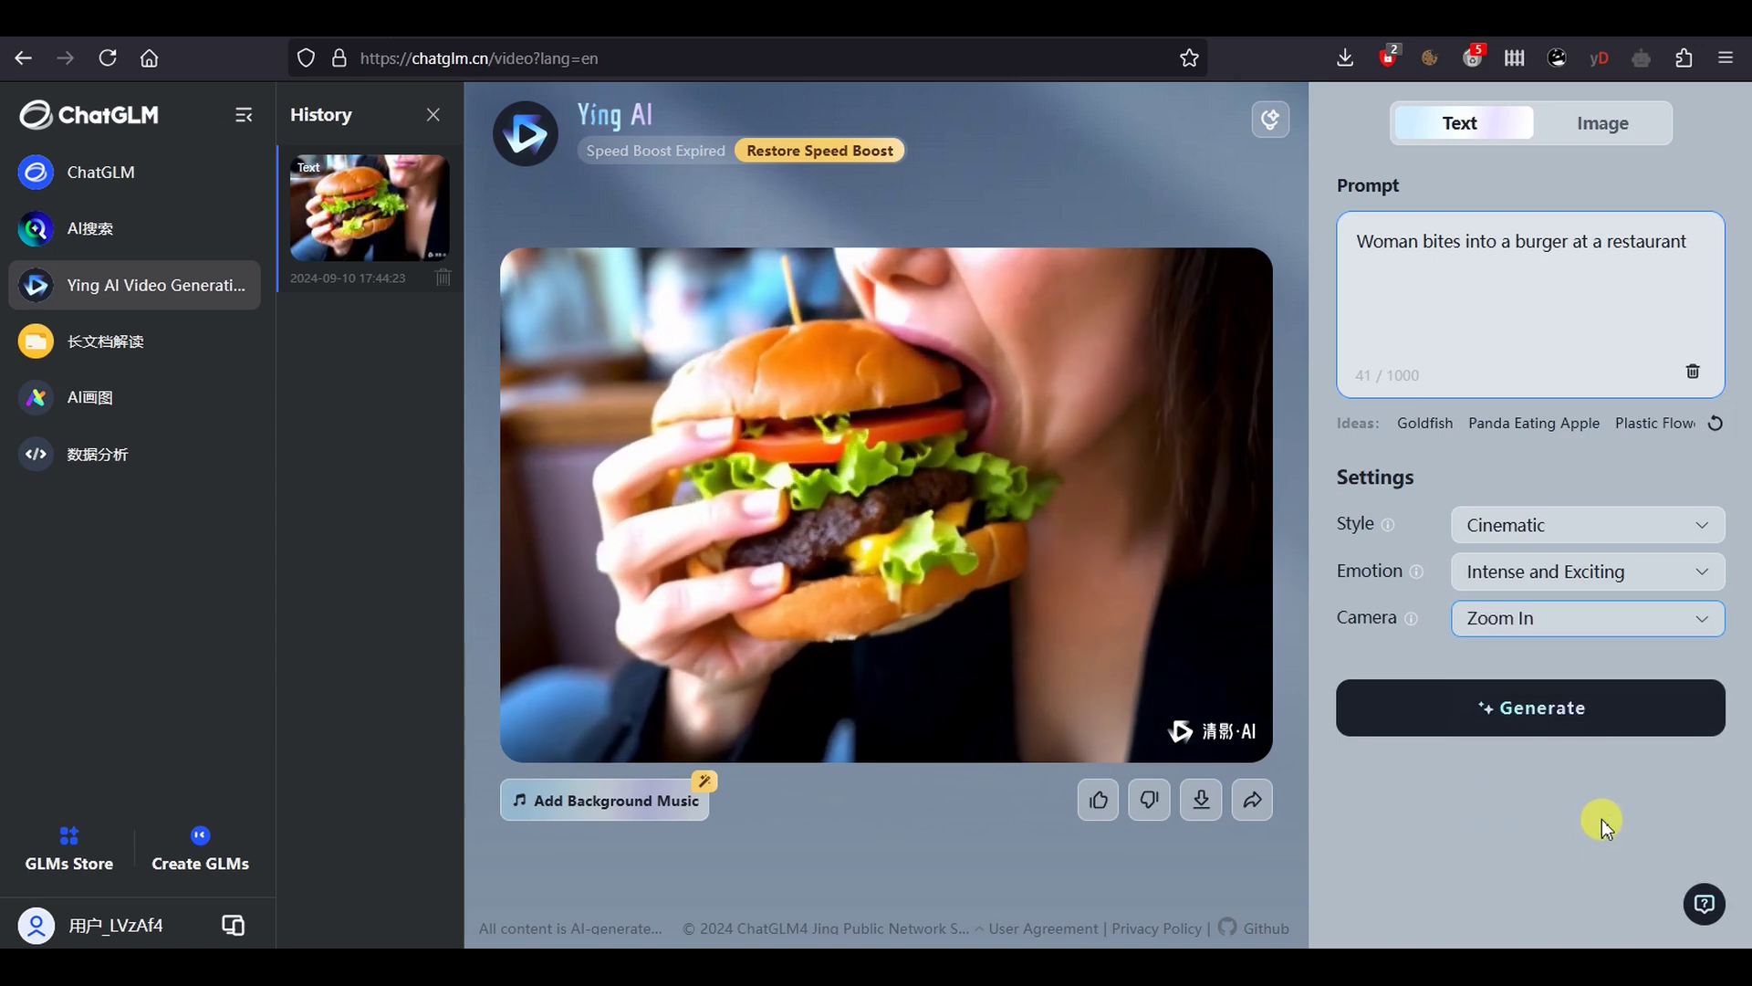
left_click(1533, 708)
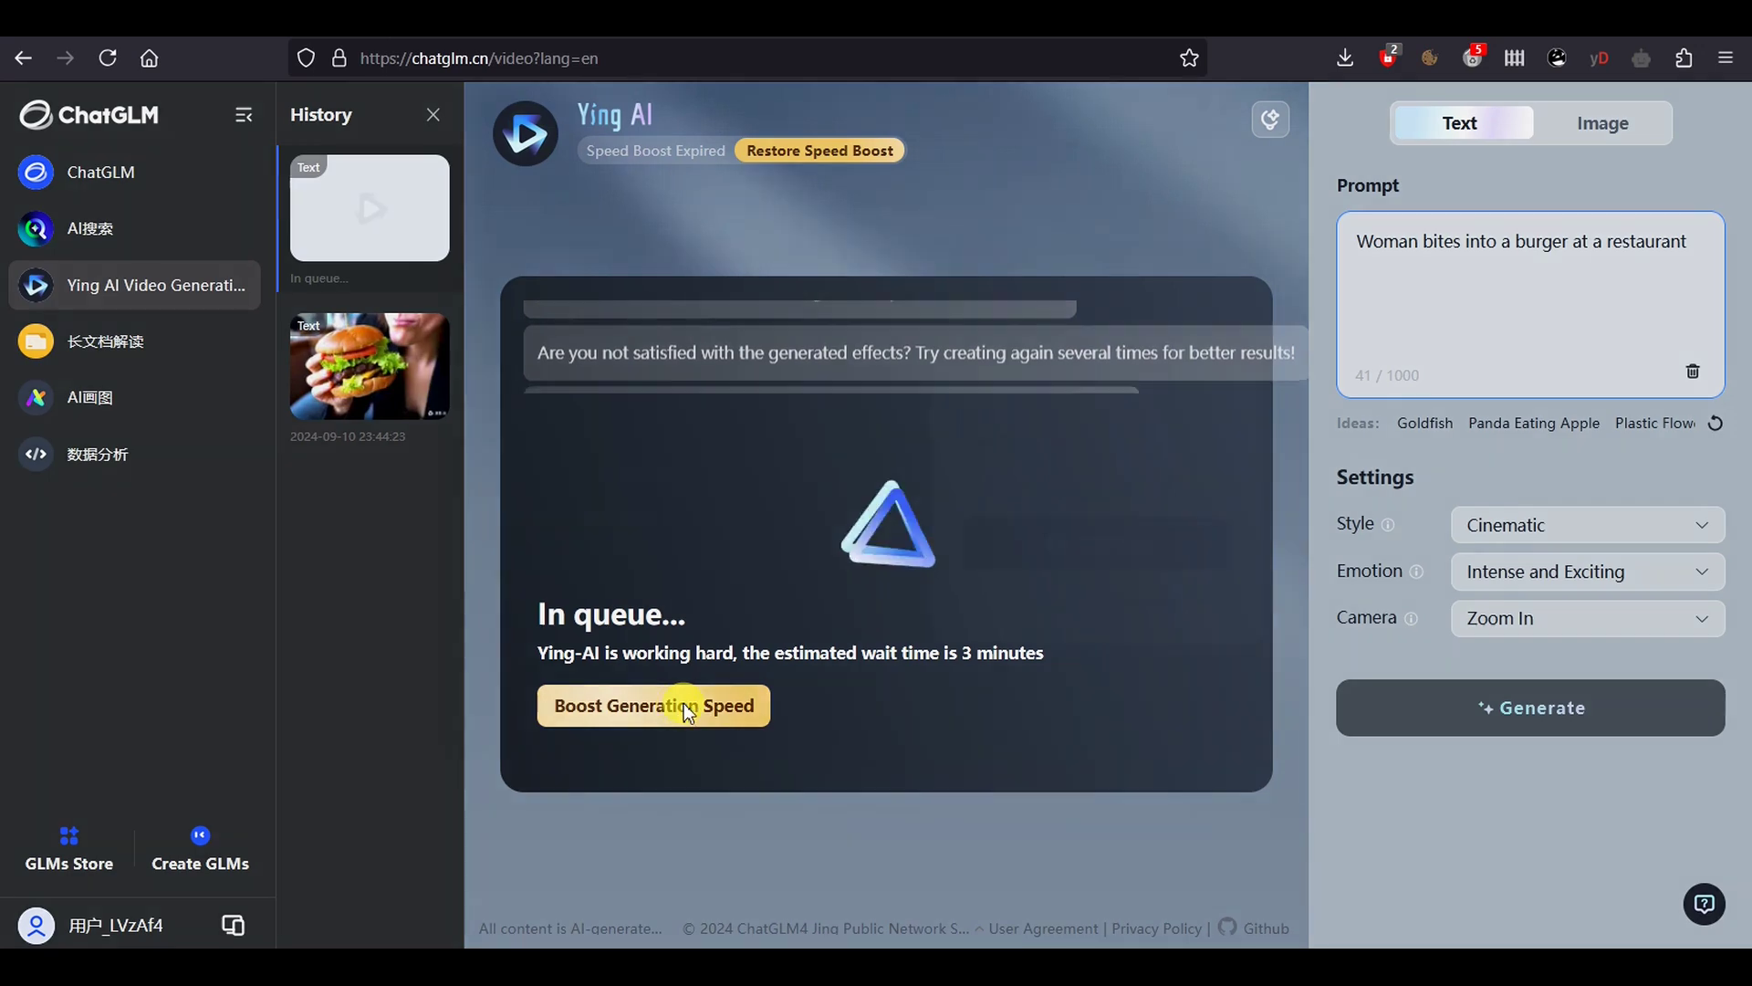
left_click(684, 707)
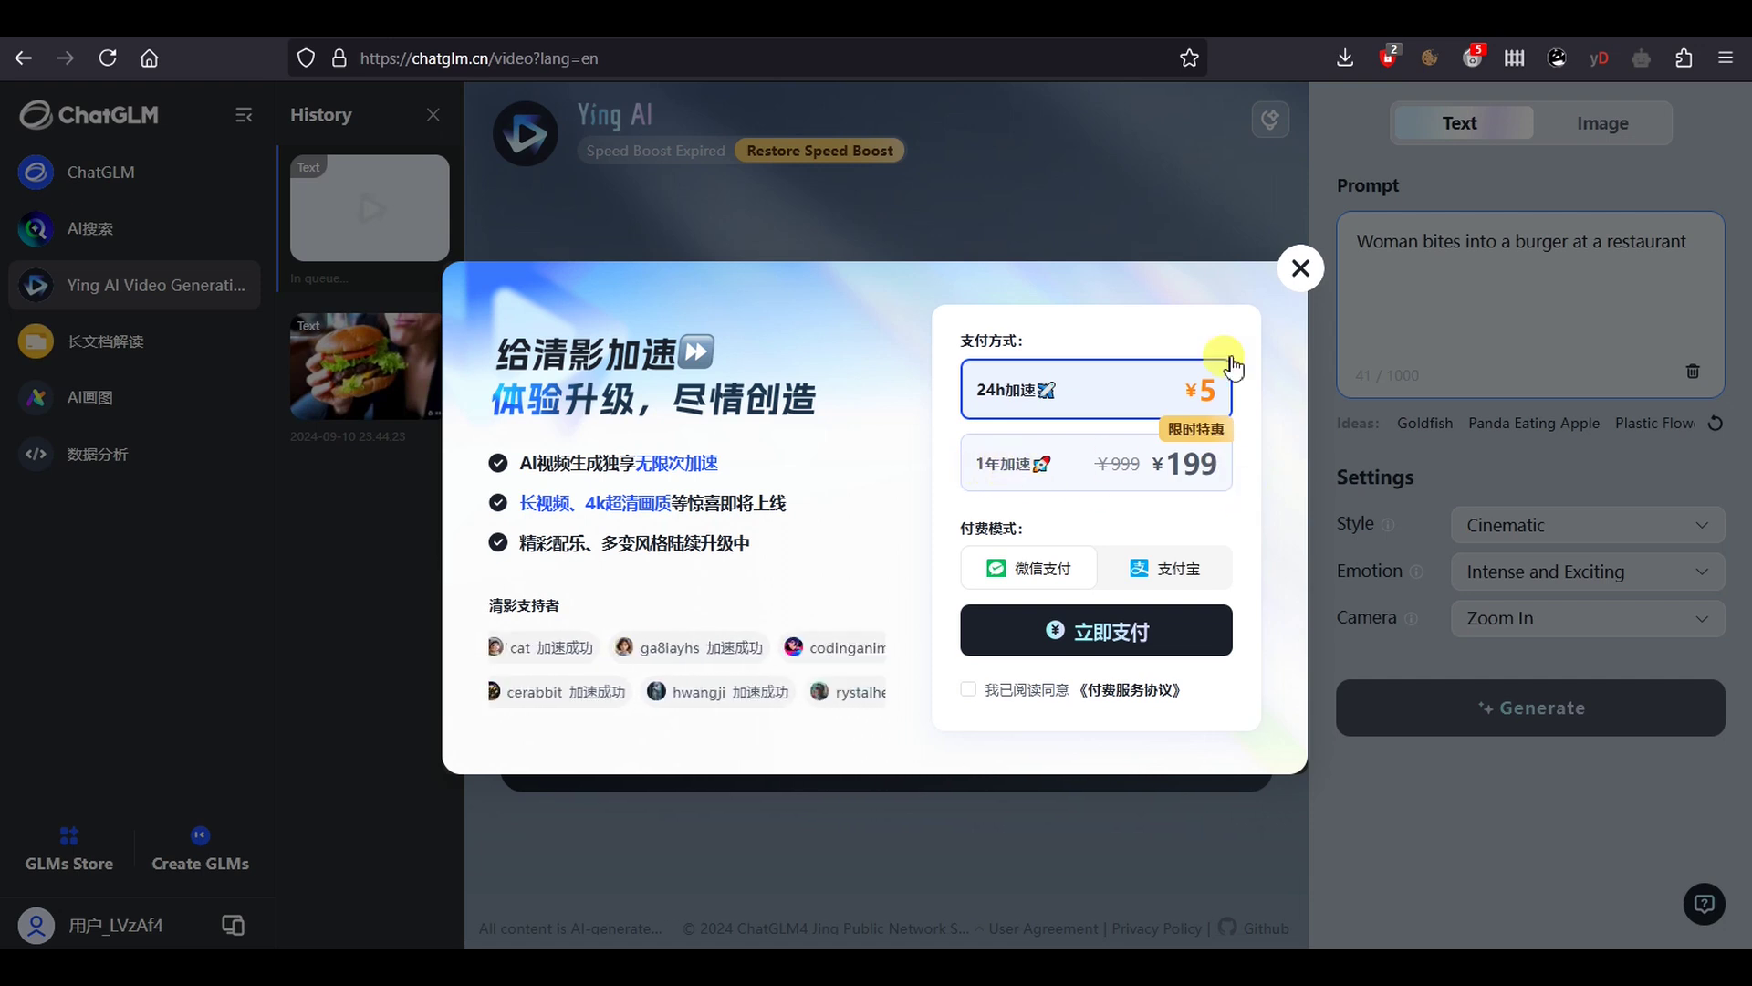
left_click(1303, 270)
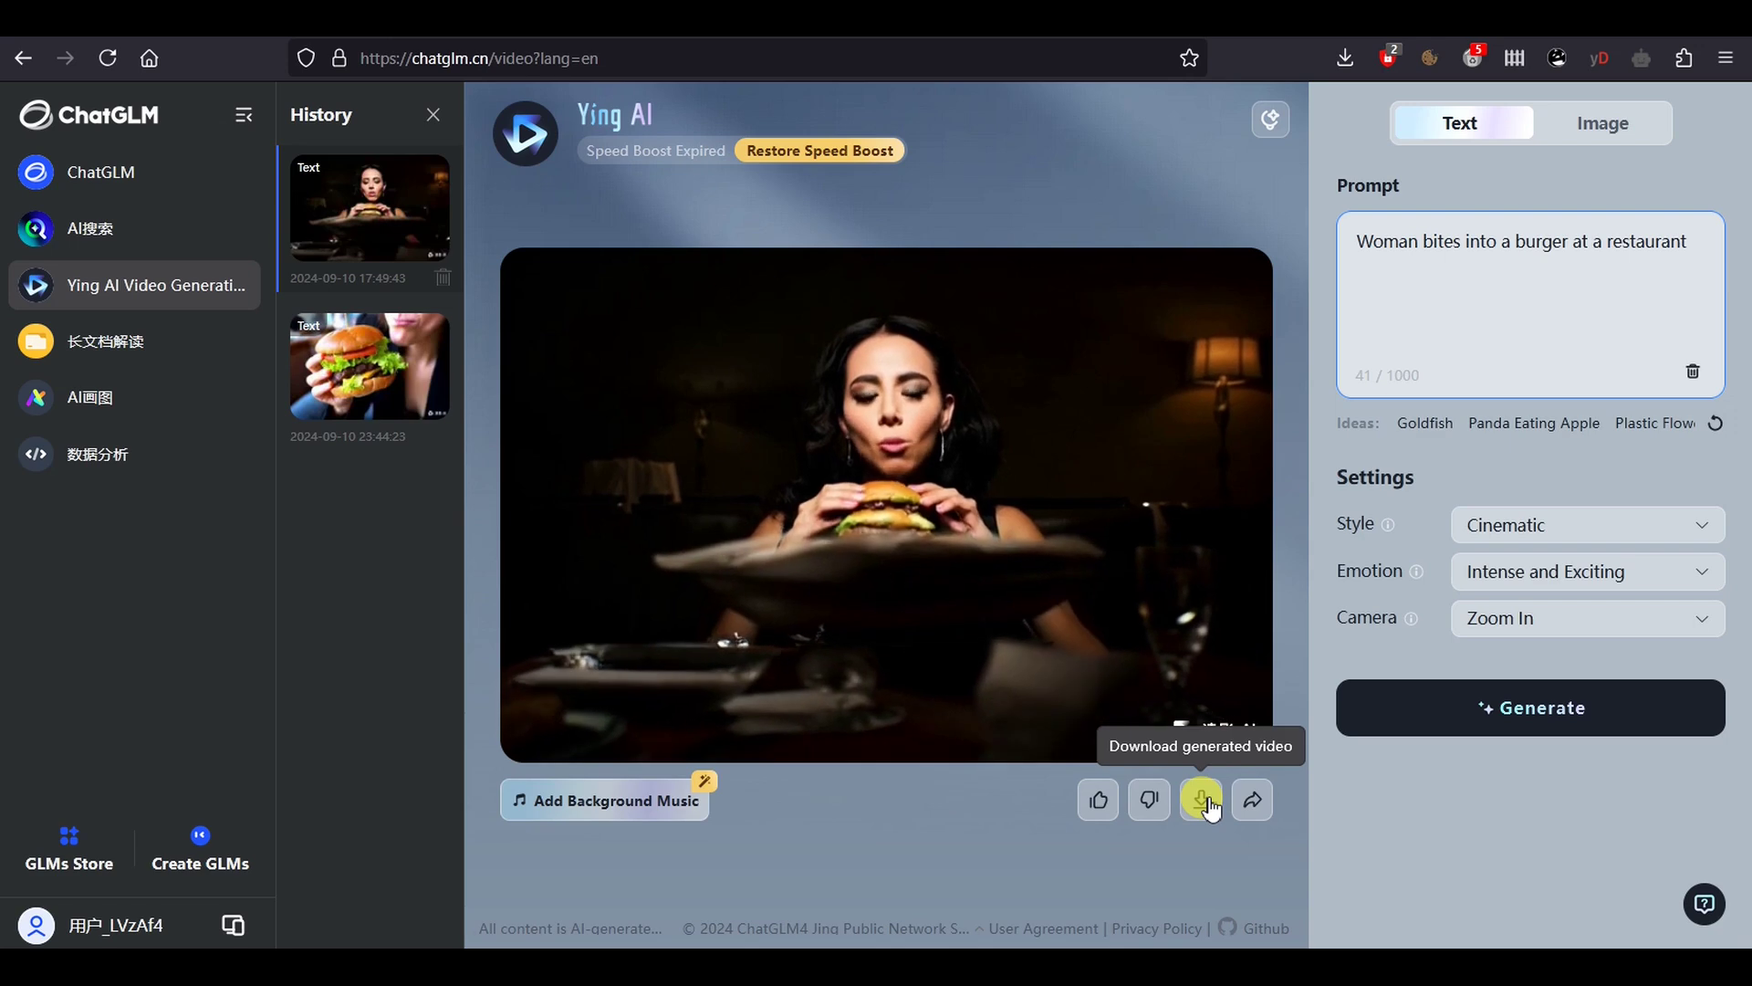
Download the finished restaurant burger clip
left_click(1203, 800)
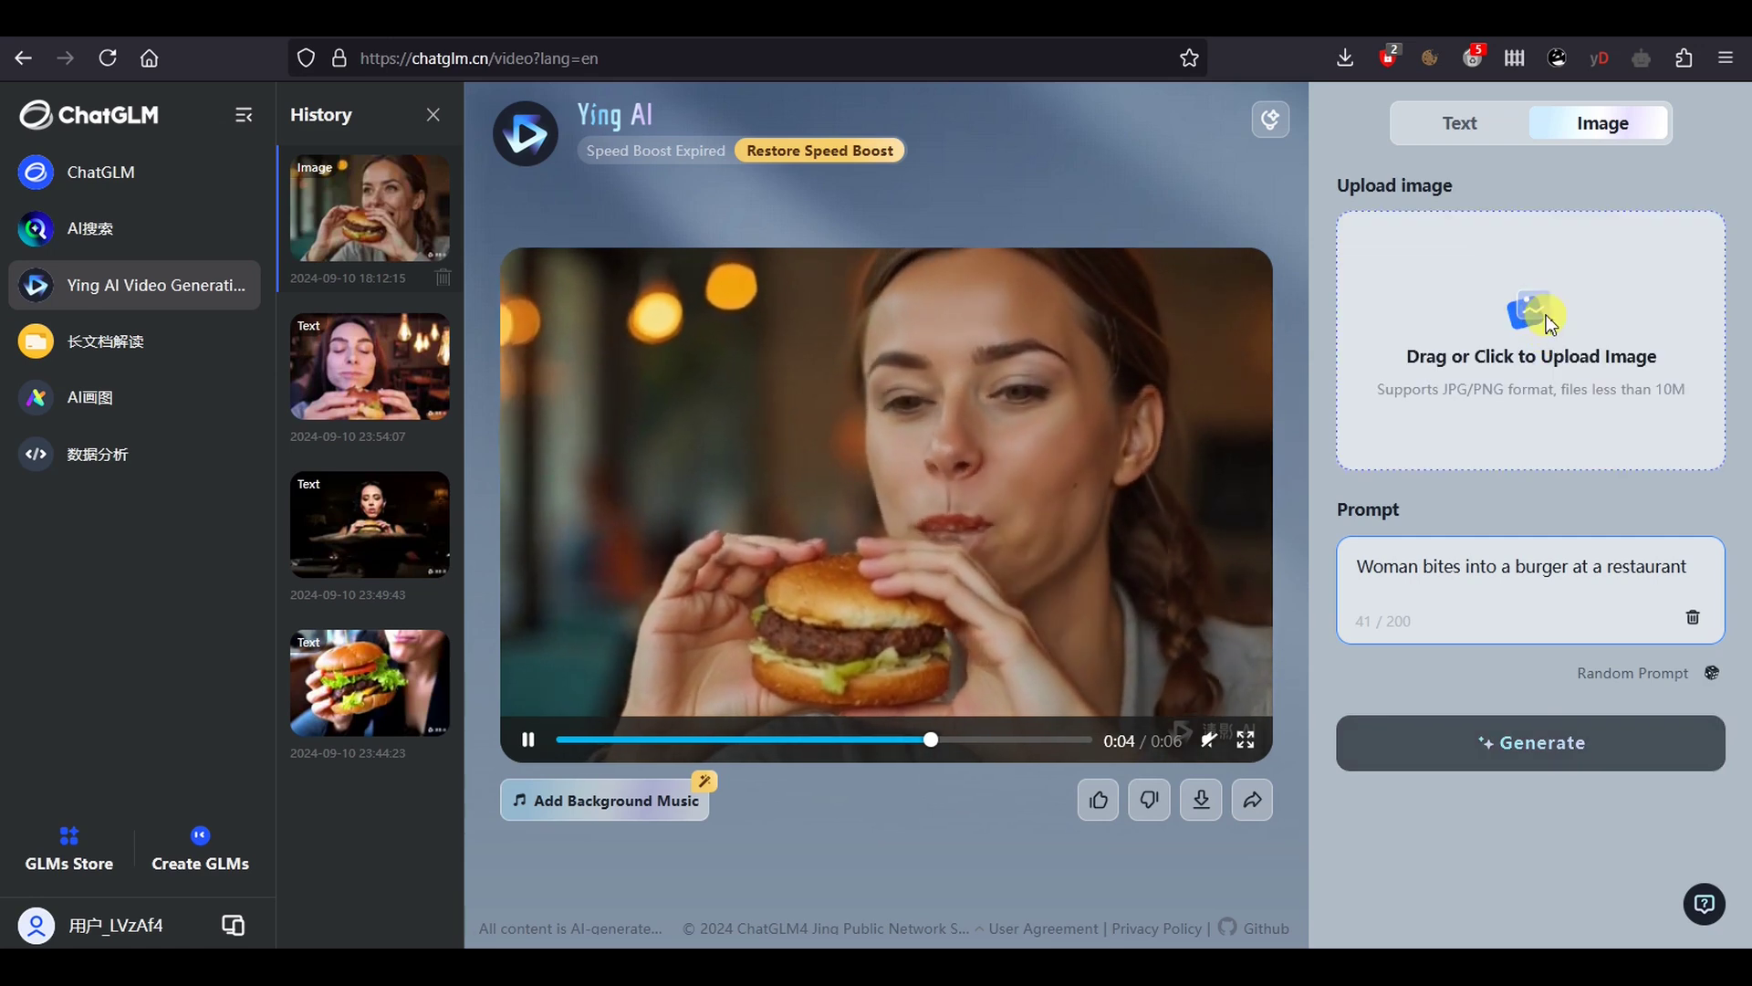
Upload the blonde woman burger photo as the source image and confirm the crop
left_click(1549, 325)
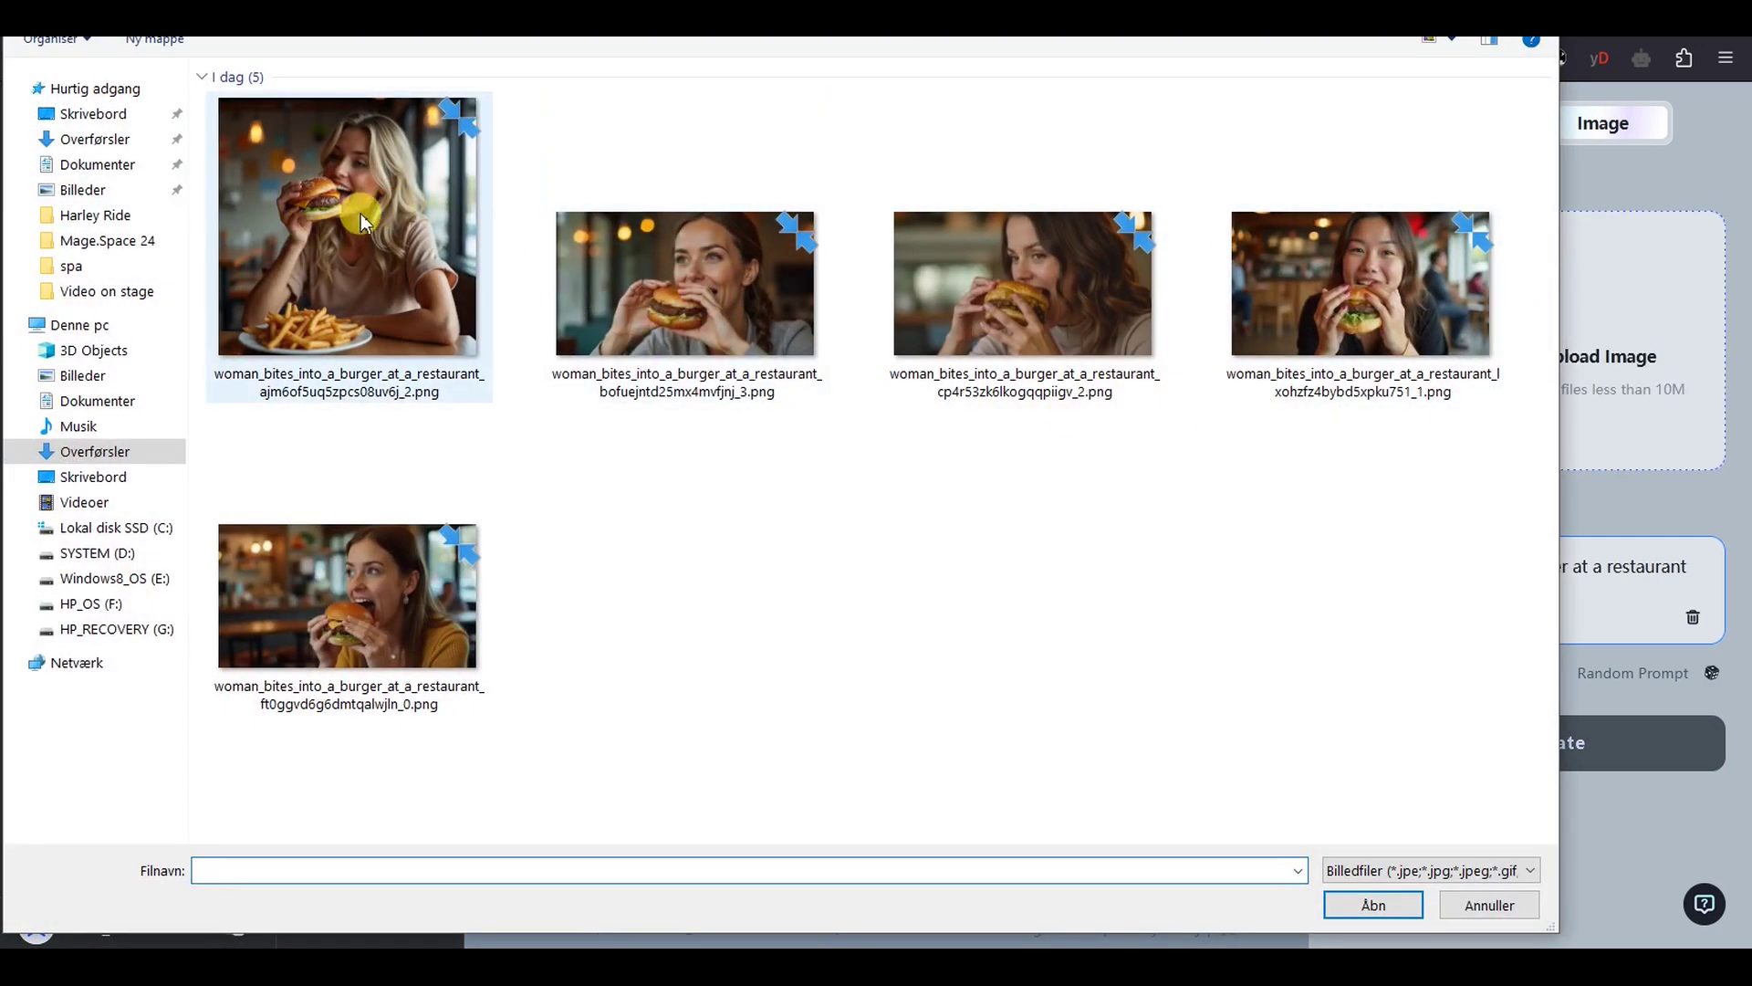
double_click(407, 228)
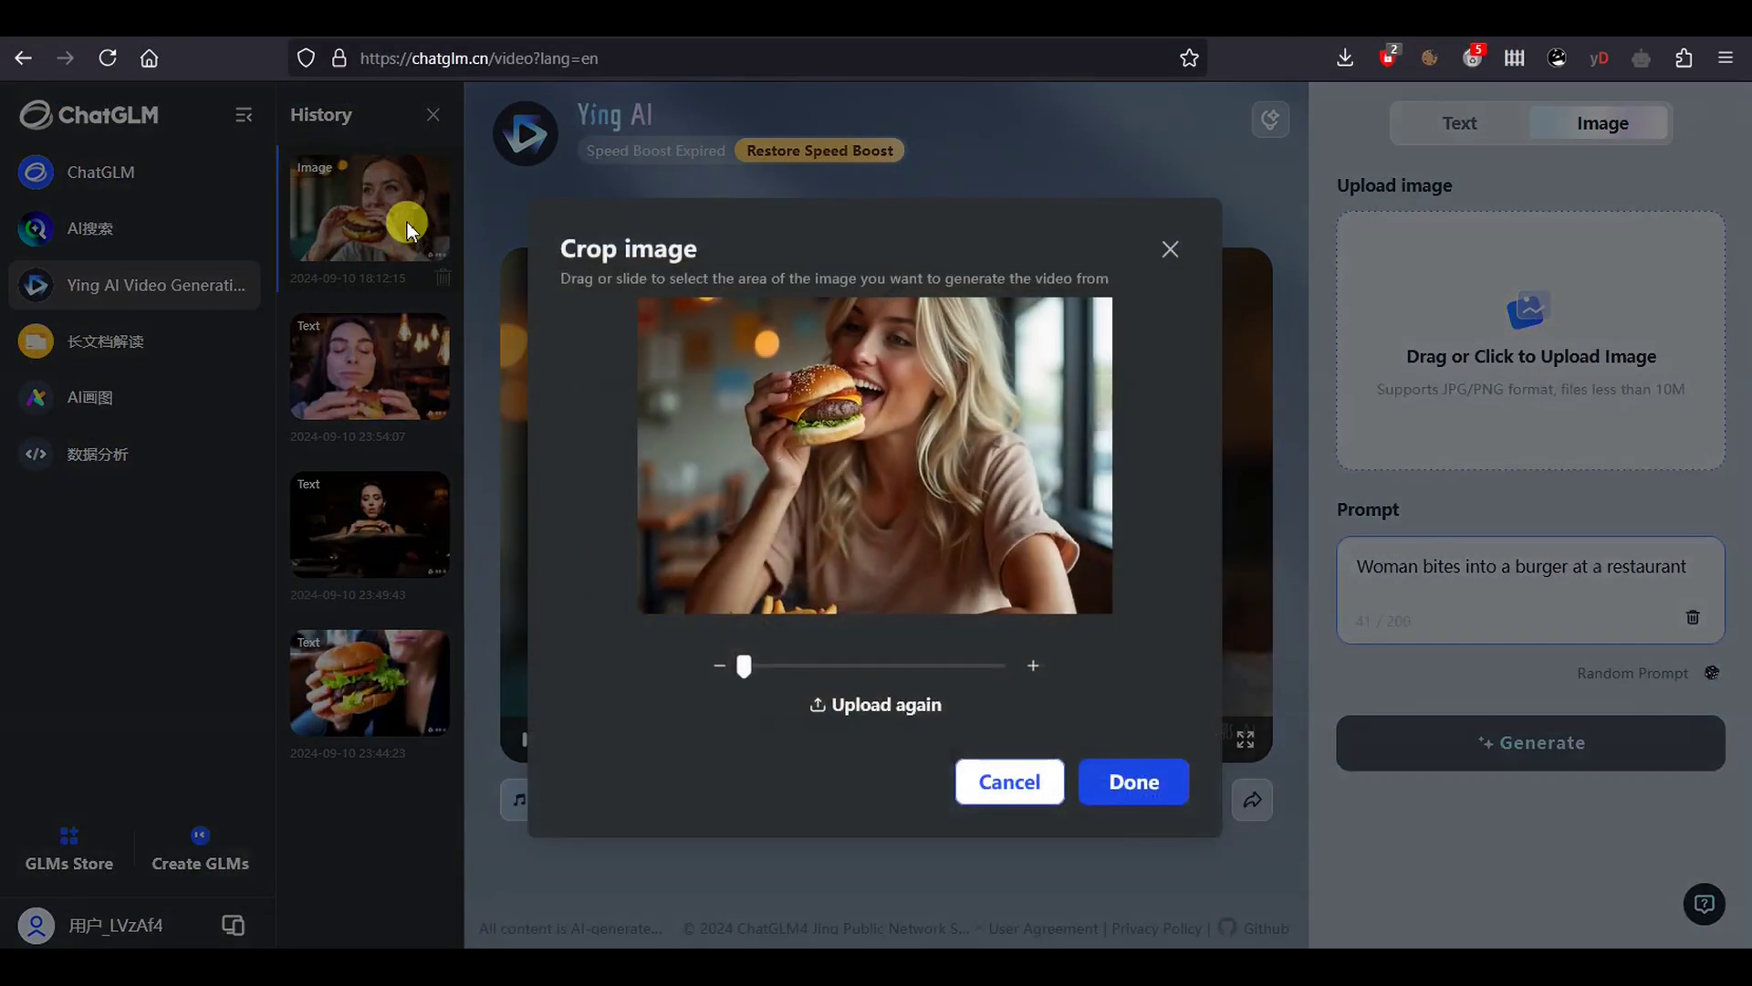
left_click(1117, 785)
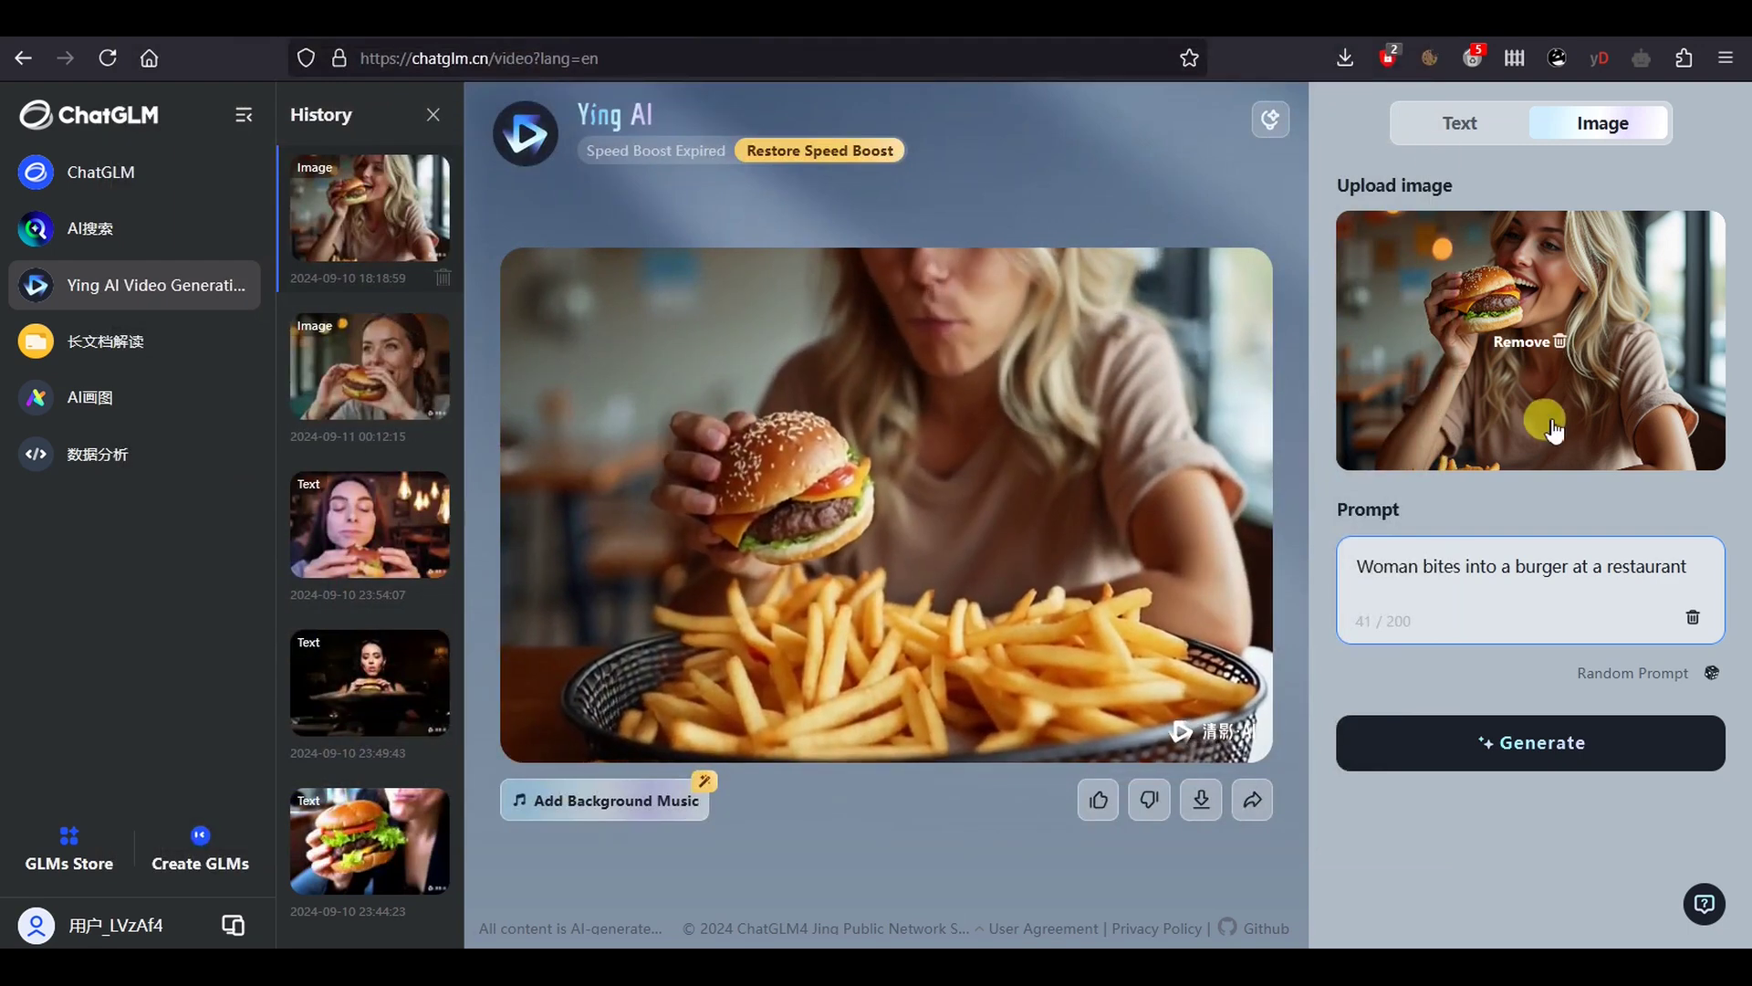
Replace the blonde woman's photo with the dark-haired woman burger photo
mouse_move(1554, 388)
left_click(1559, 343)
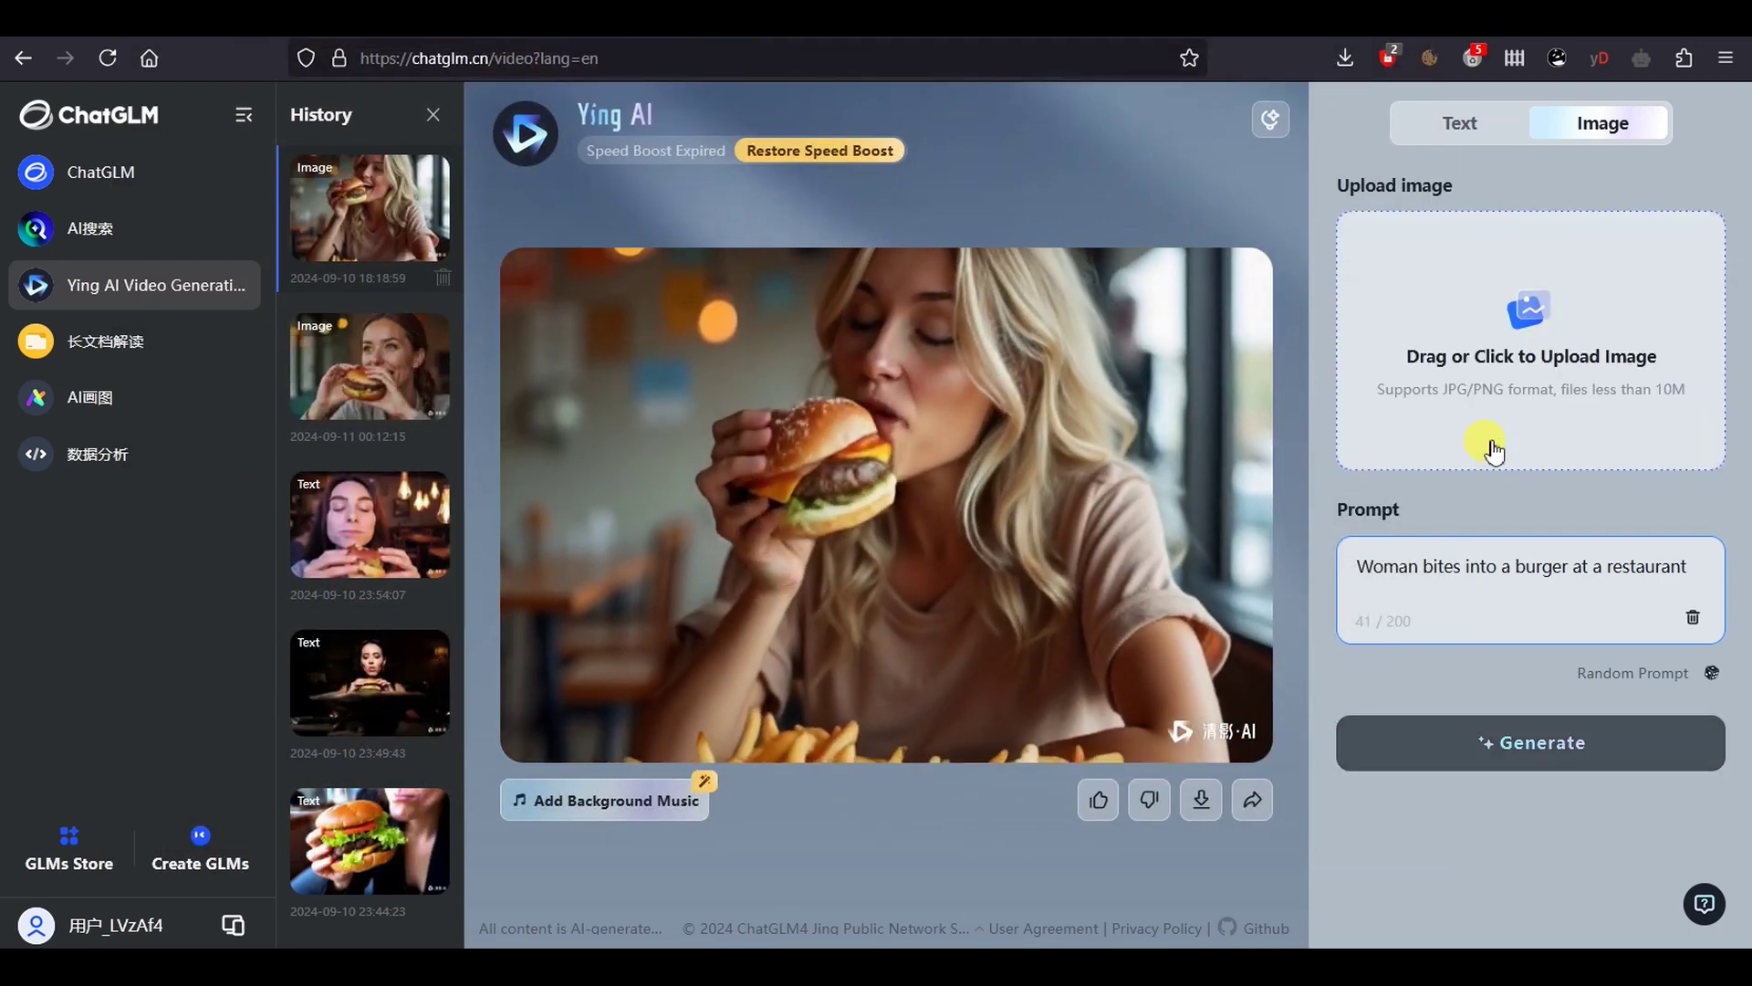
left_click(1499, 356)
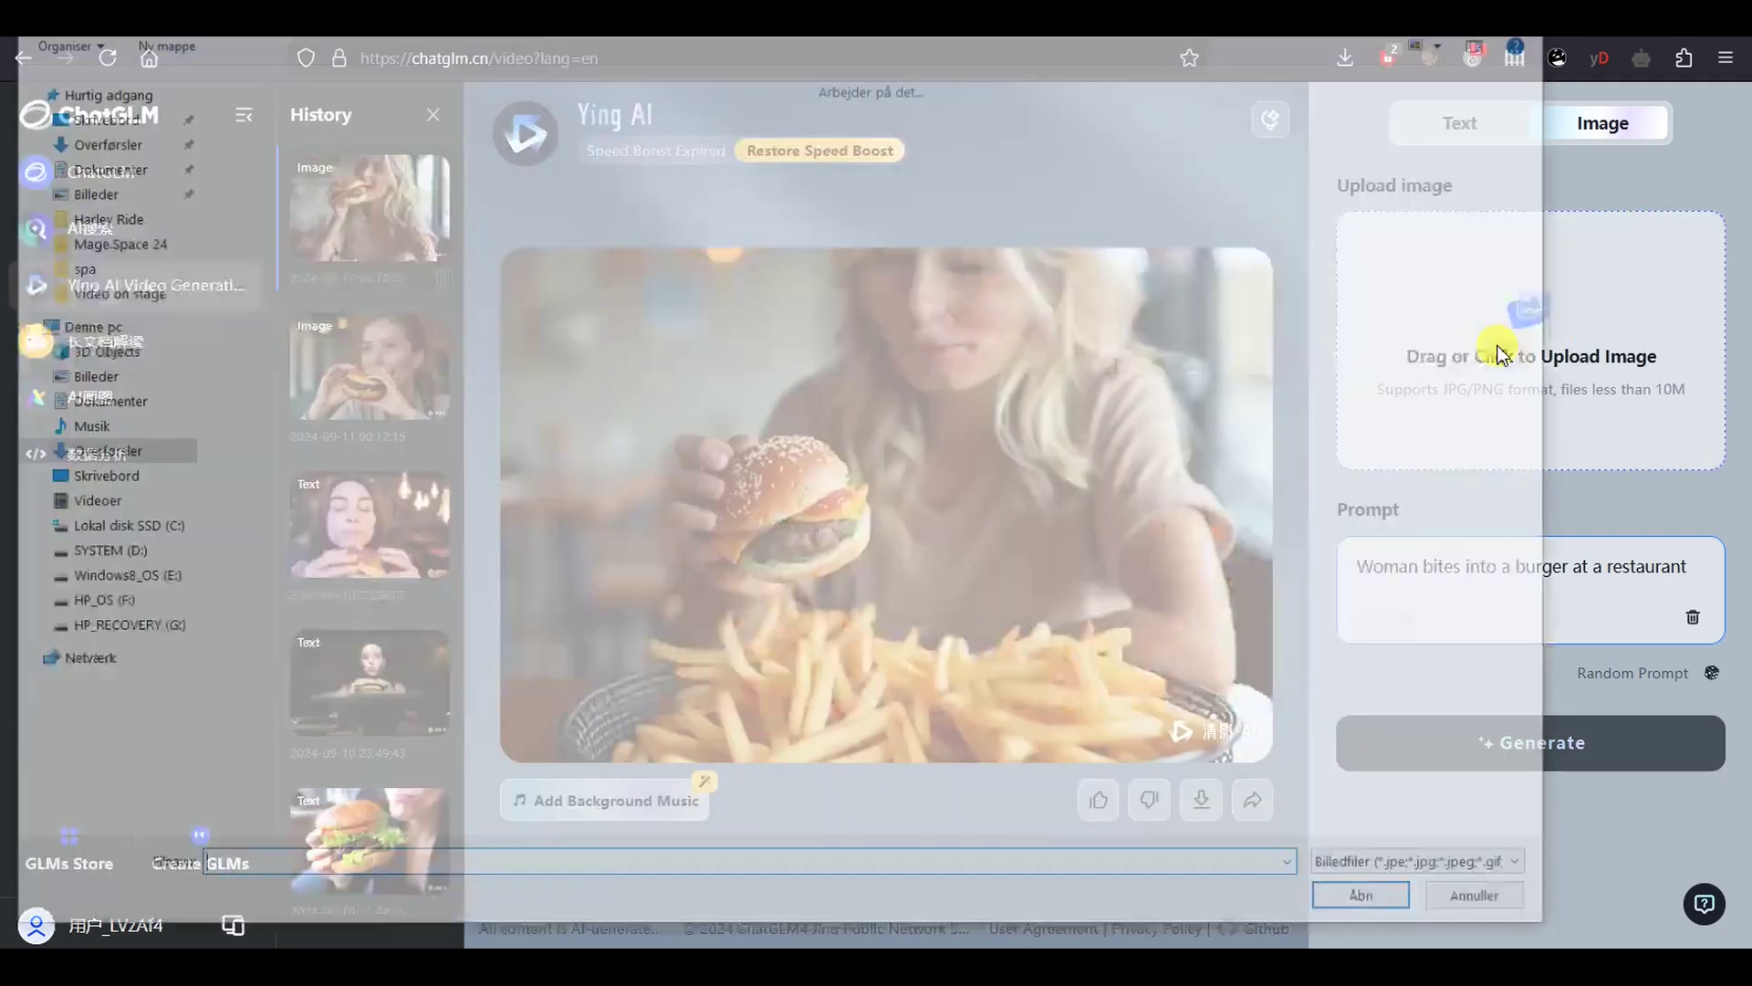
double_click(1378, 304)
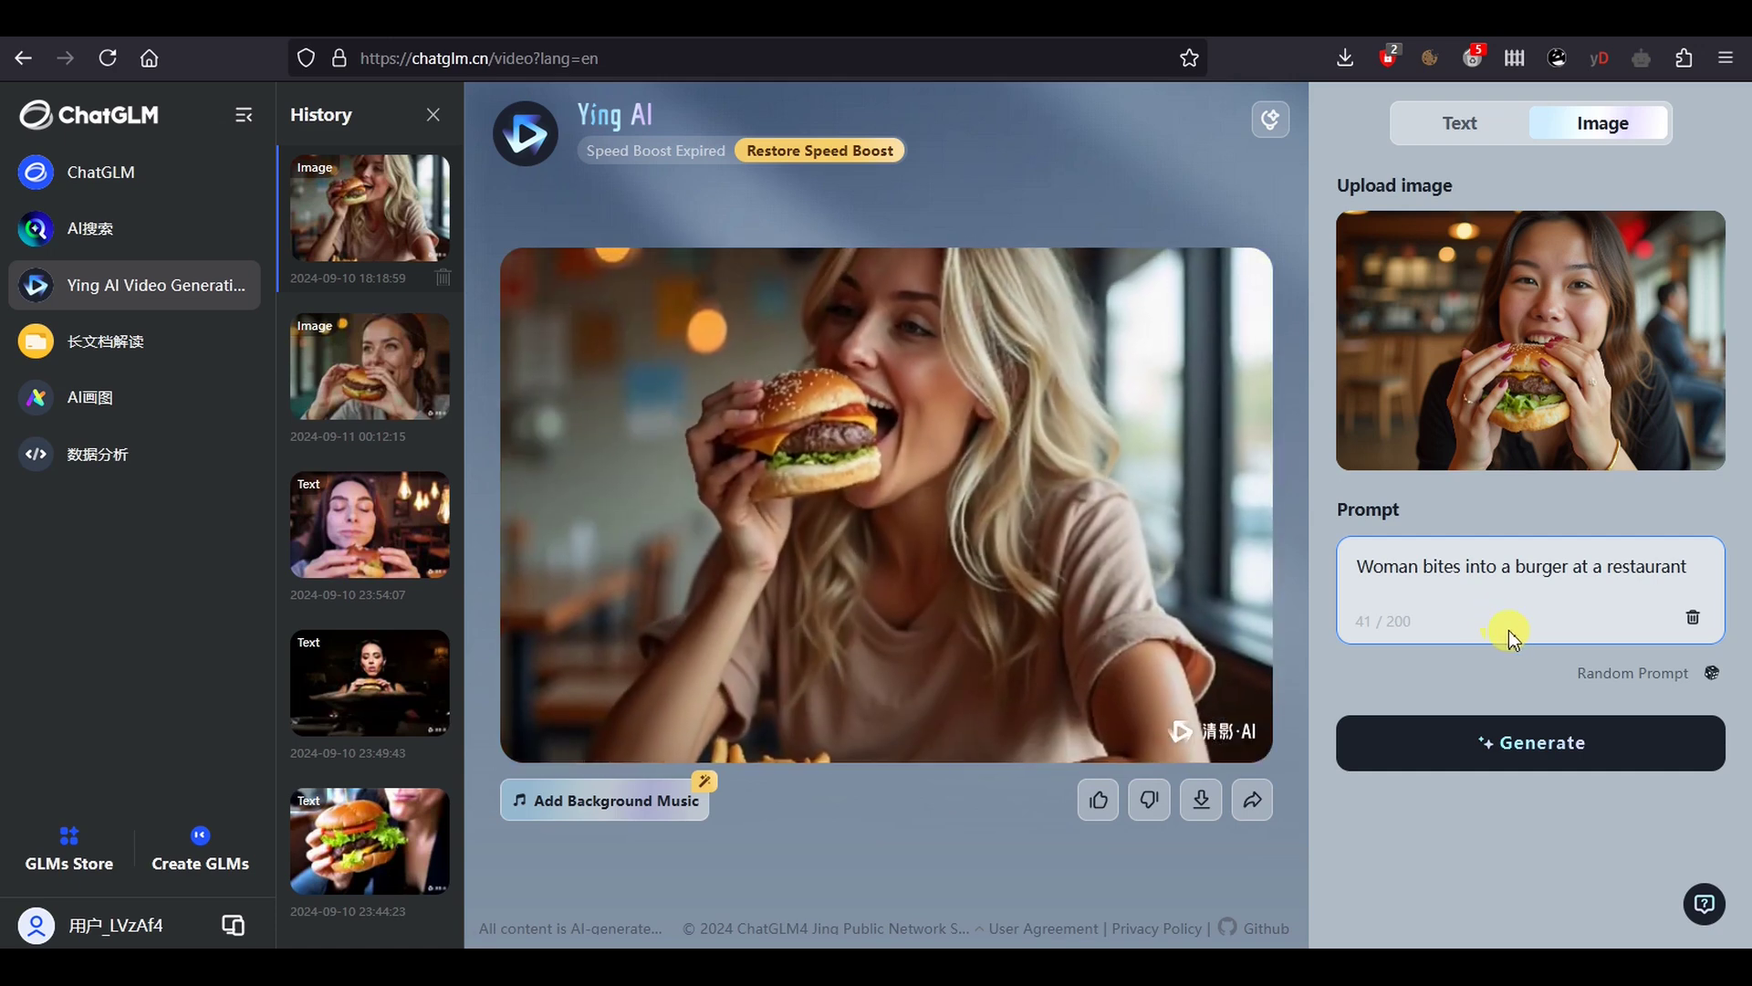
Clear the prompt, cycle random prompts to the calm-to-angry emotion suggestion, and generate the clip
left_click(1691, 619)
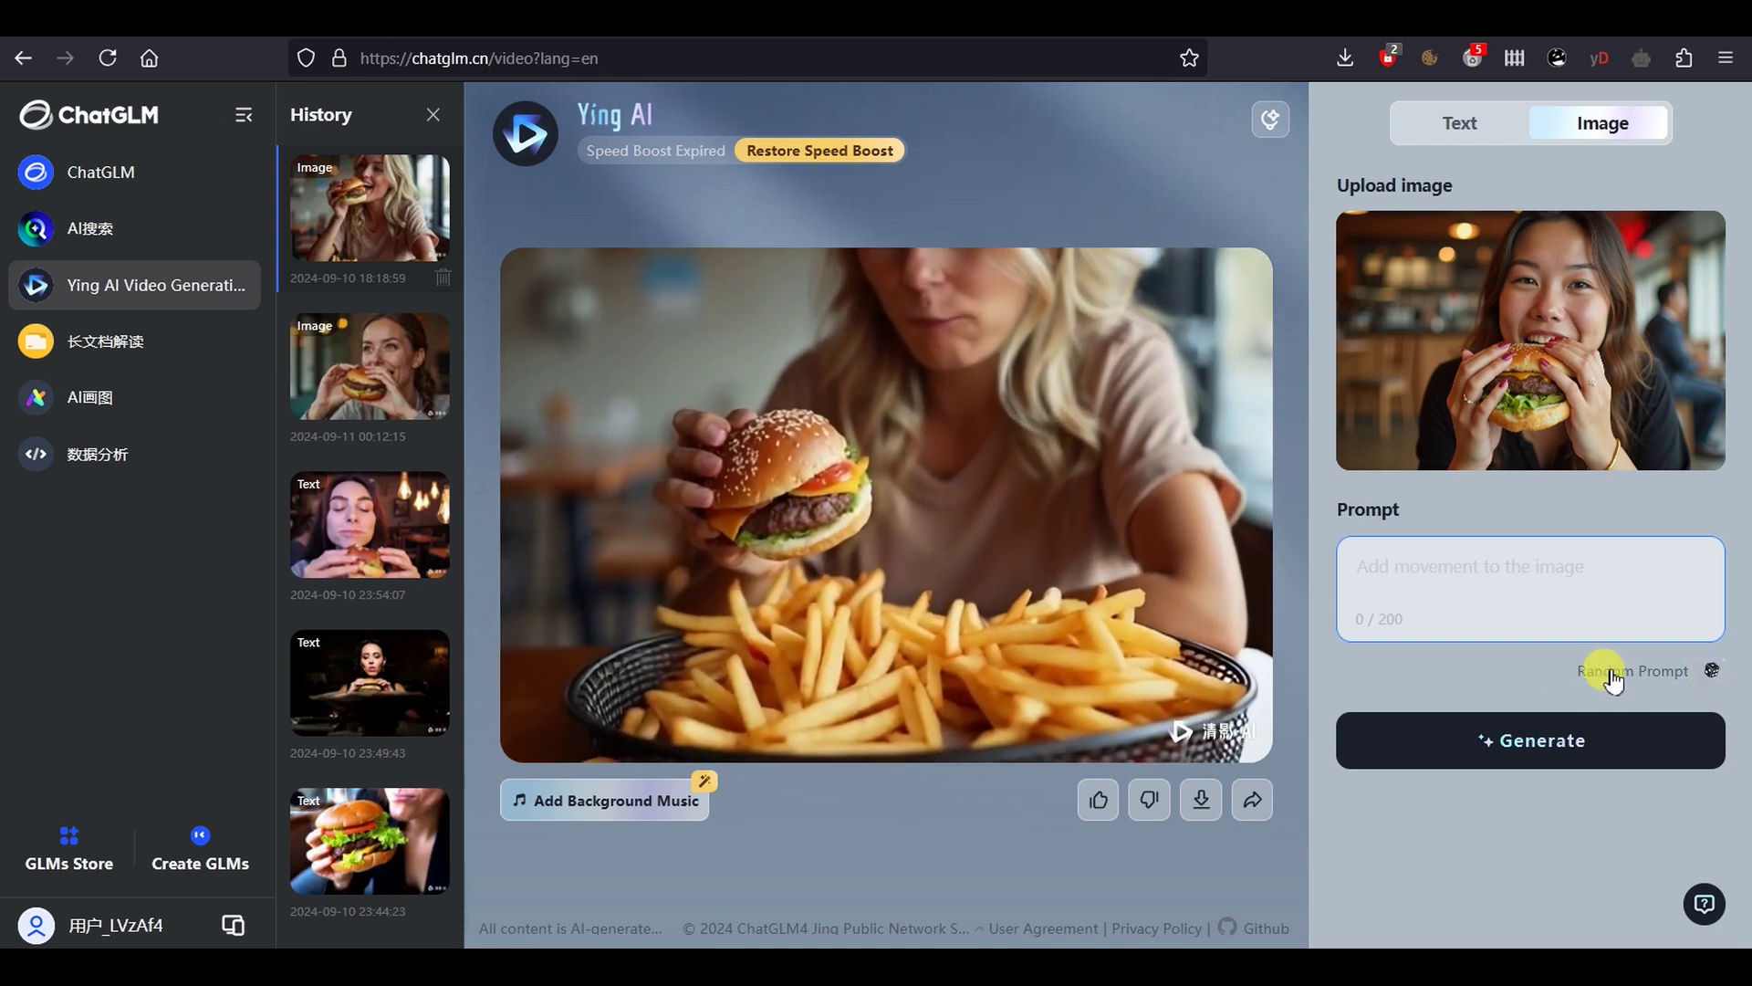
left_click(1611, 675)
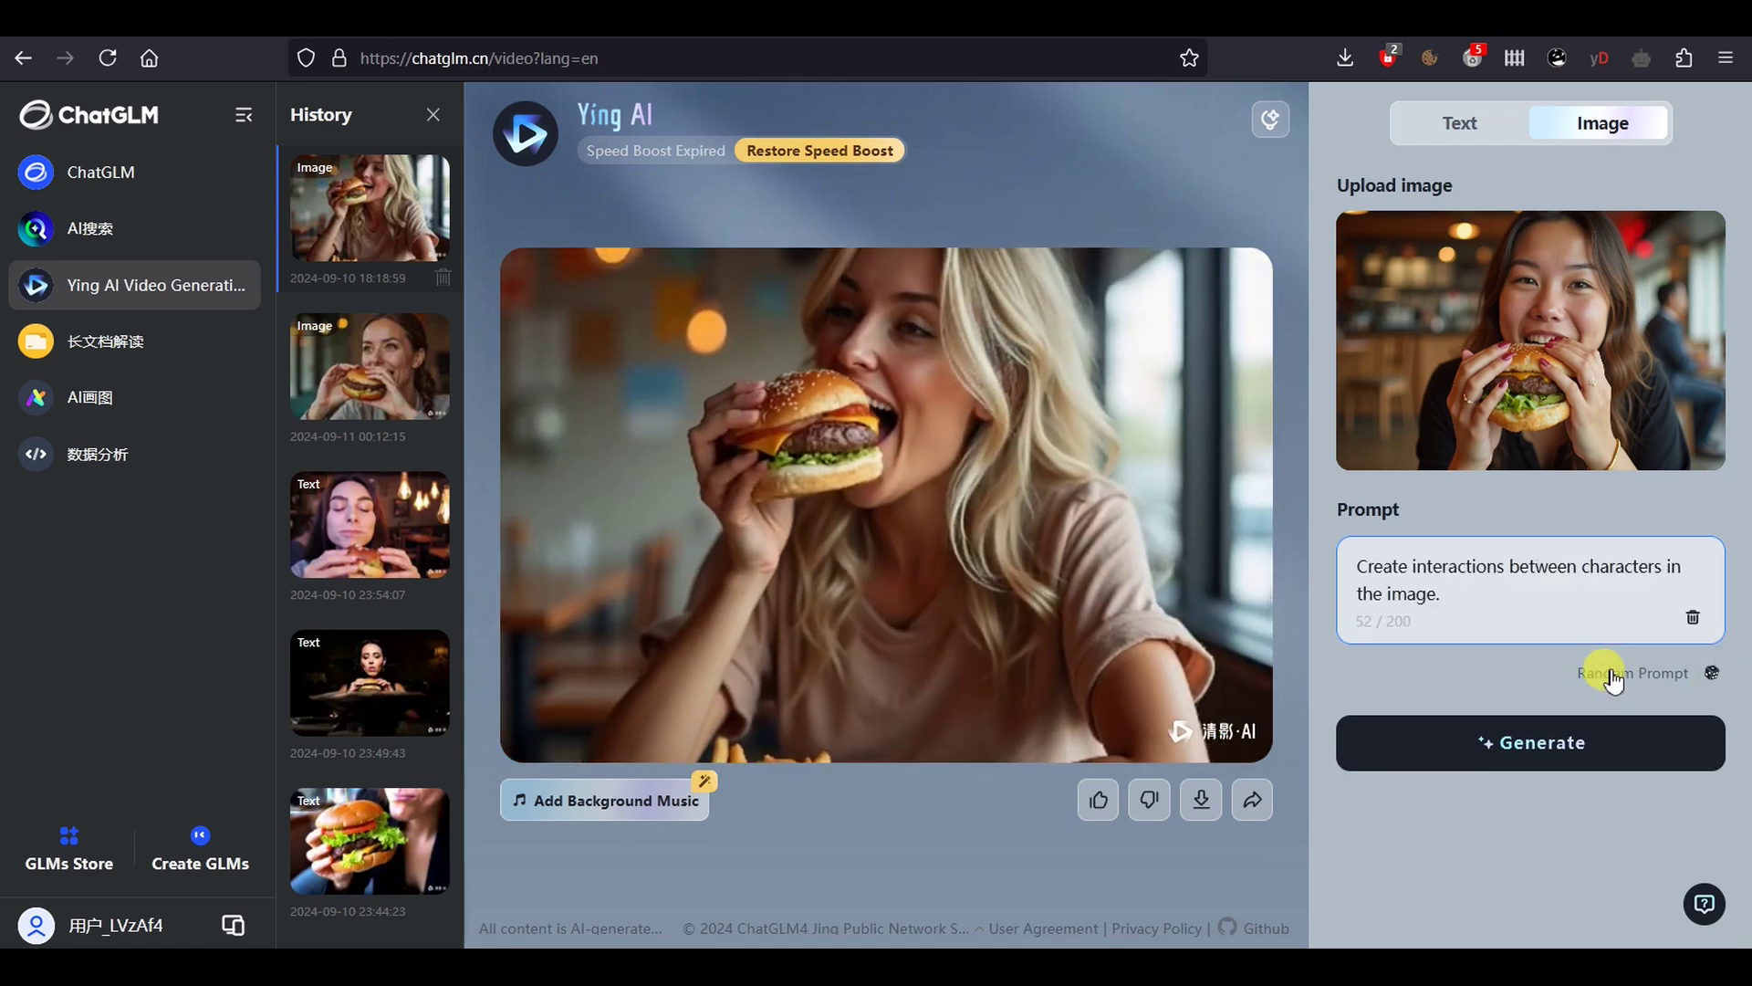
left_click(1608, 674)
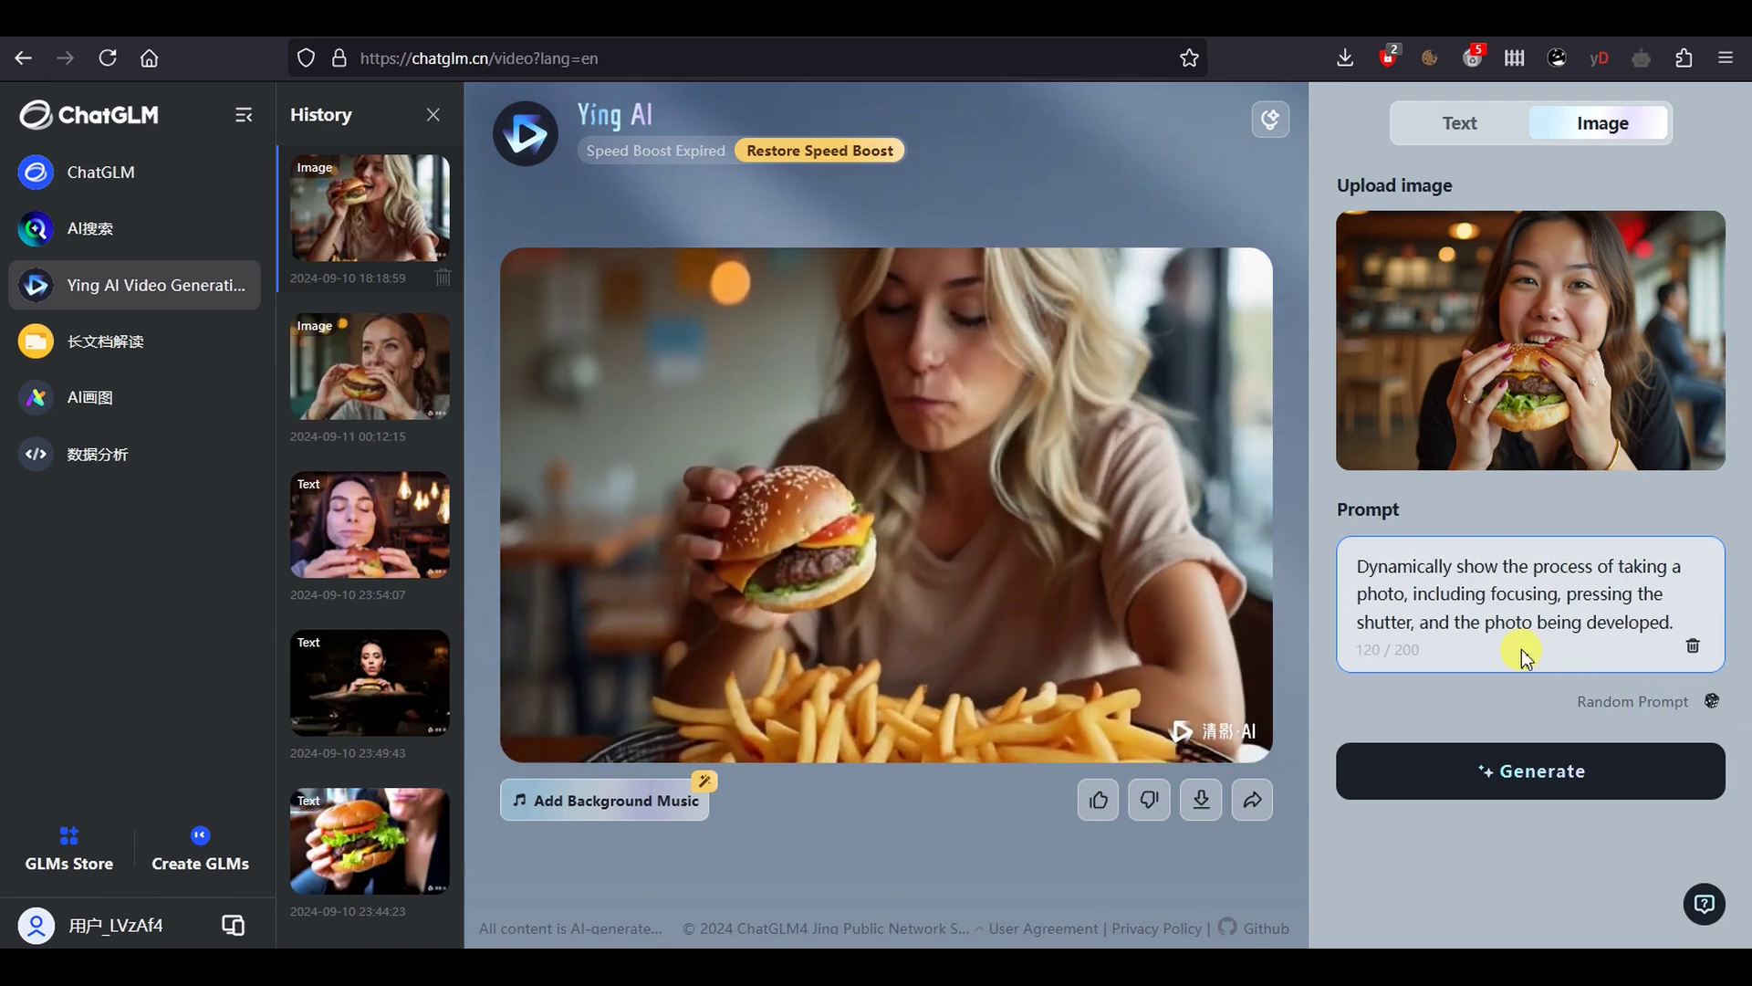
left_click(1659, 701)
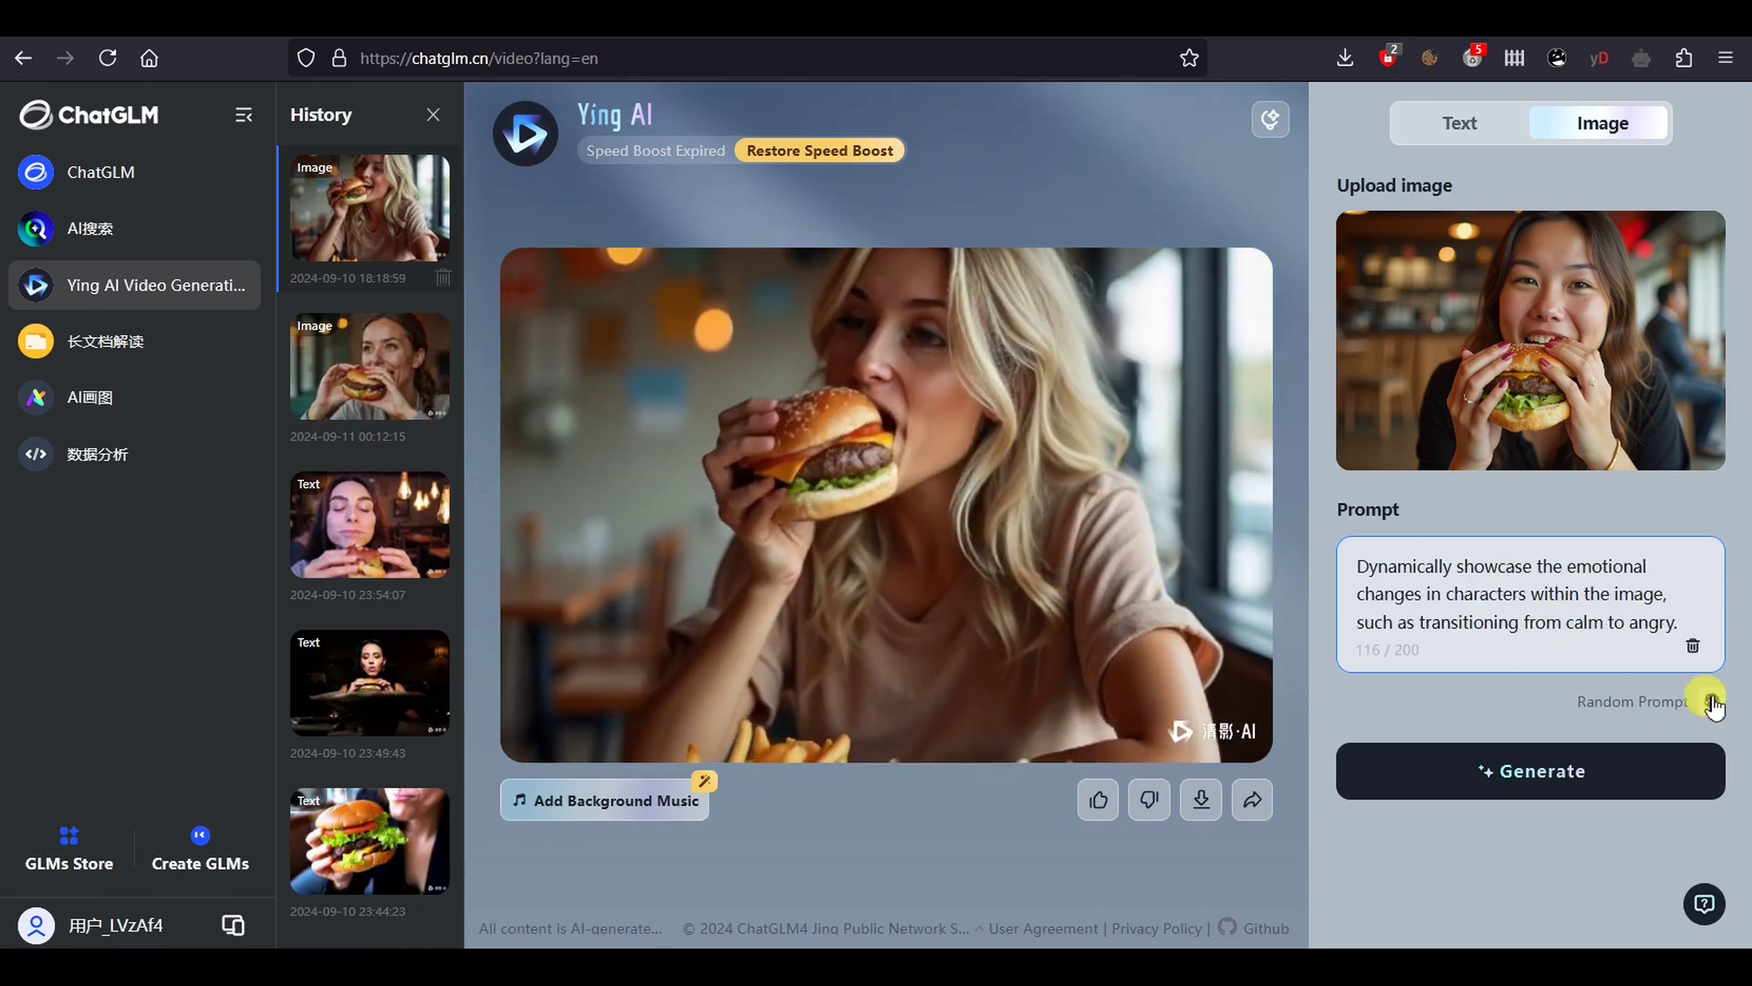
left_click(1712, 700)
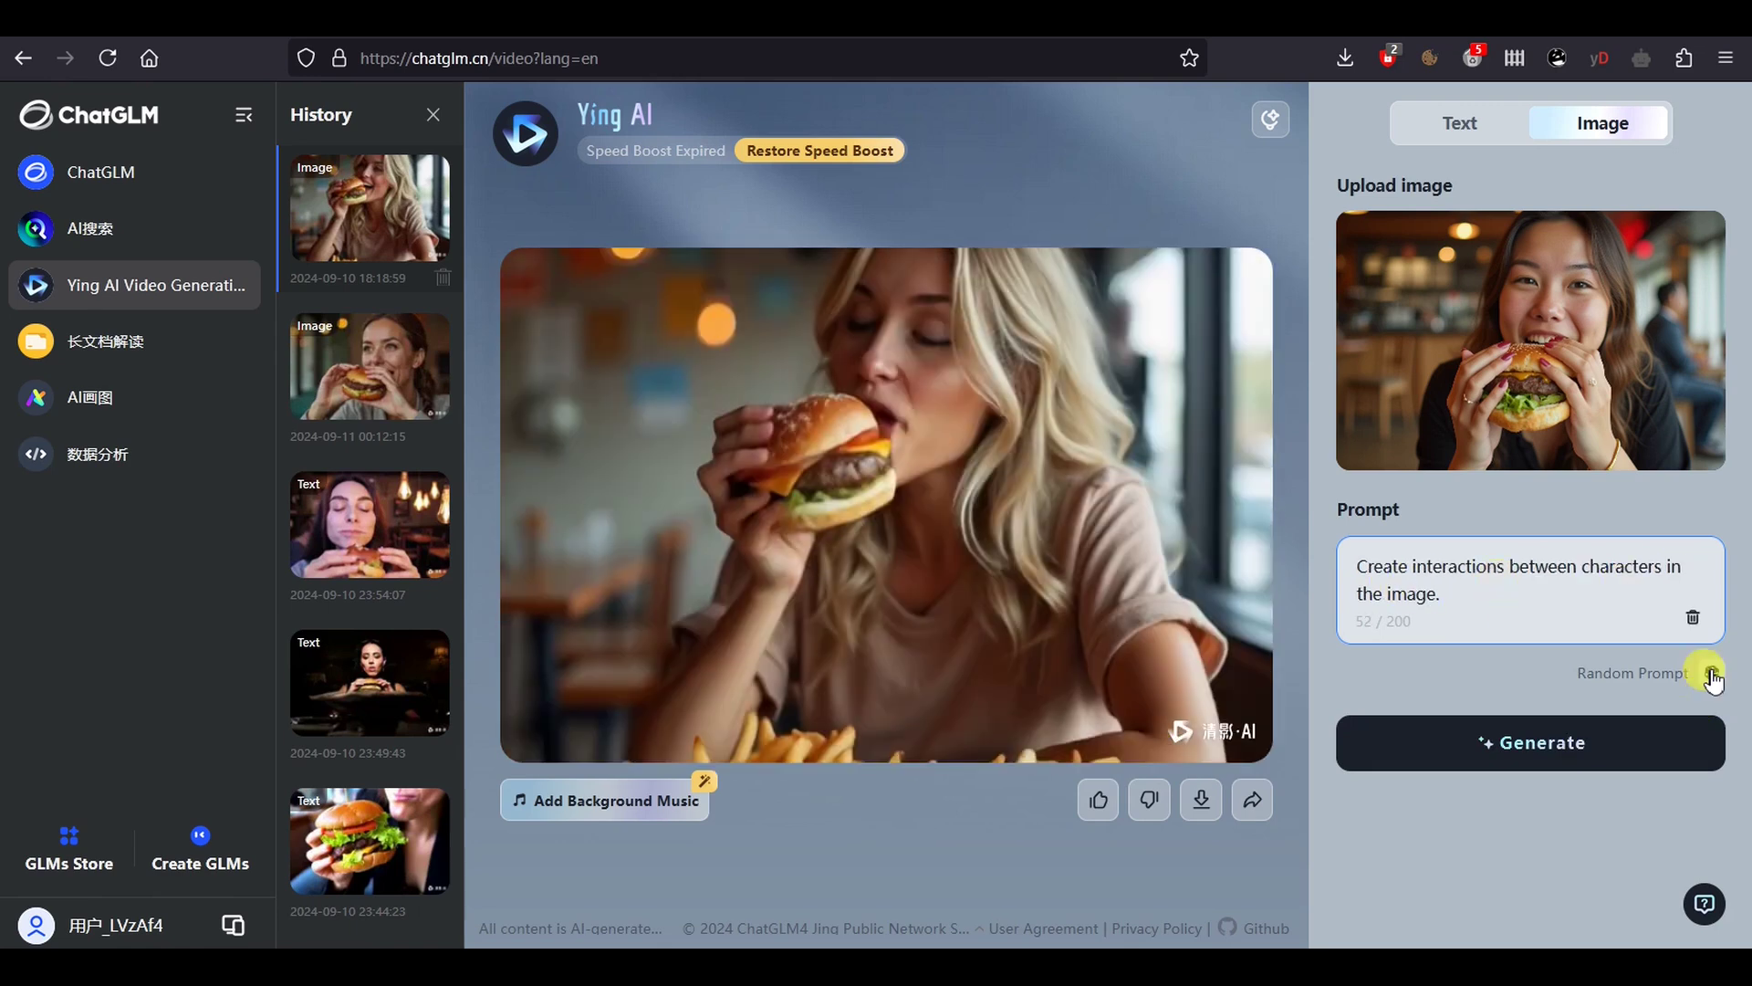
left_click(1708, 672)
left_click(1706, 730)
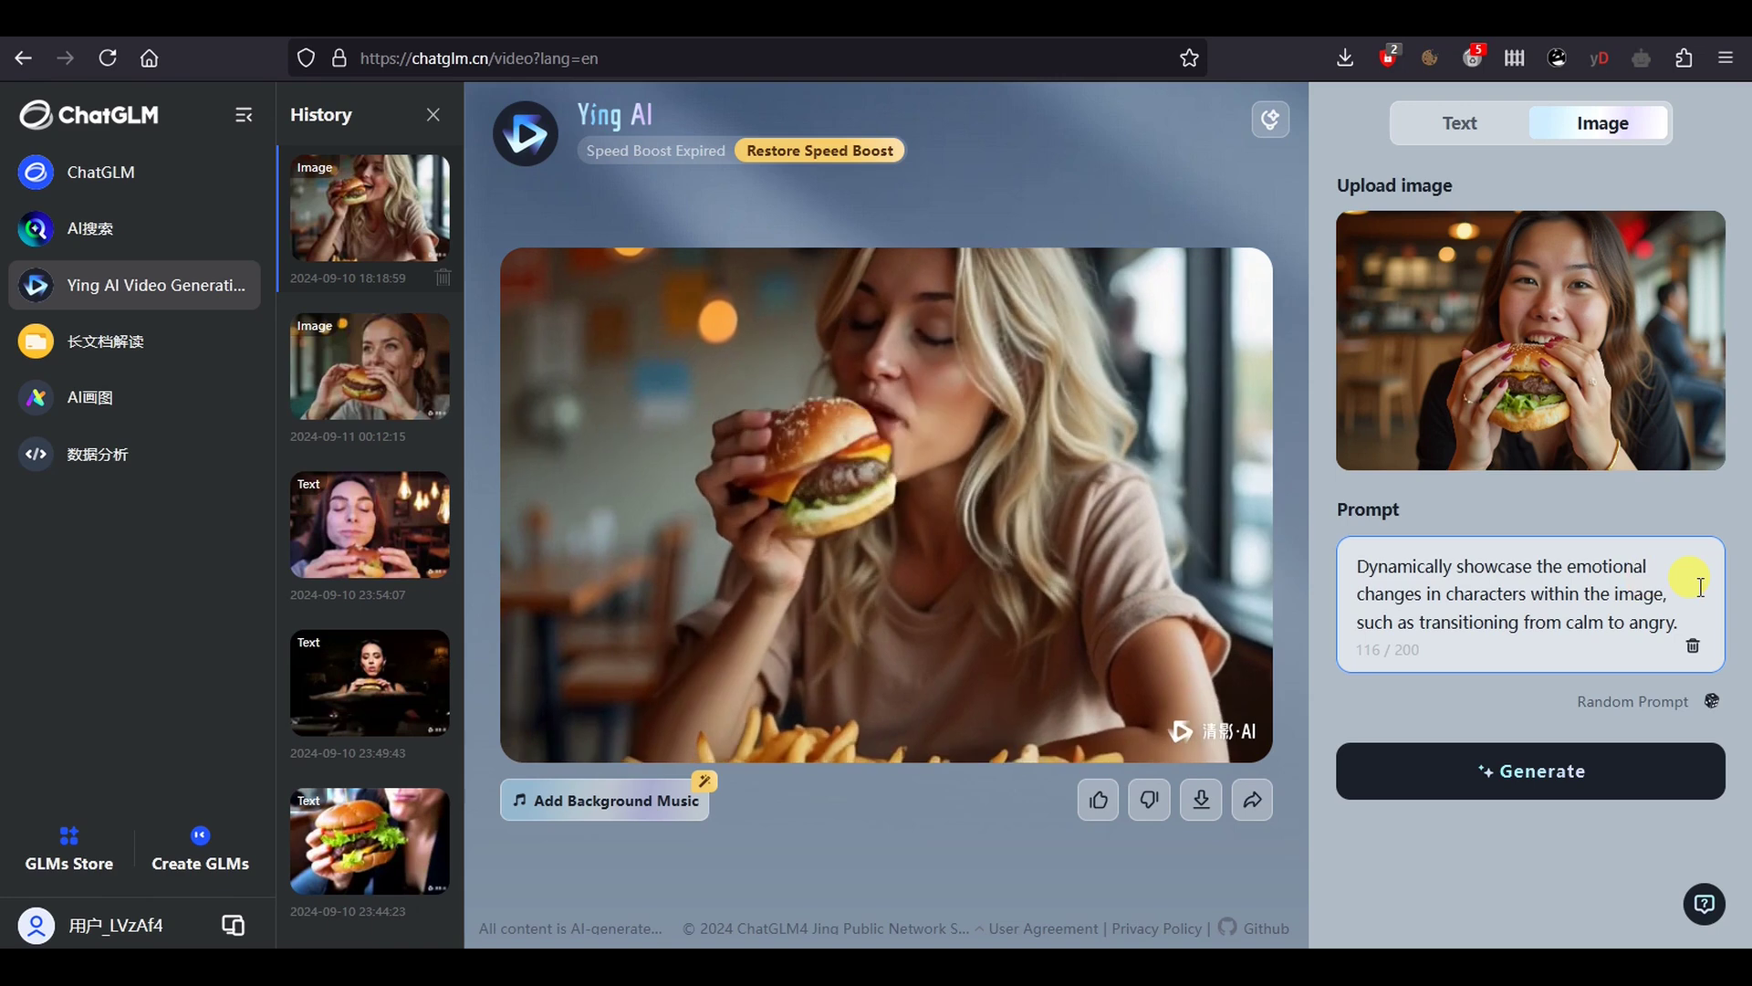
left_click(1549, 781)
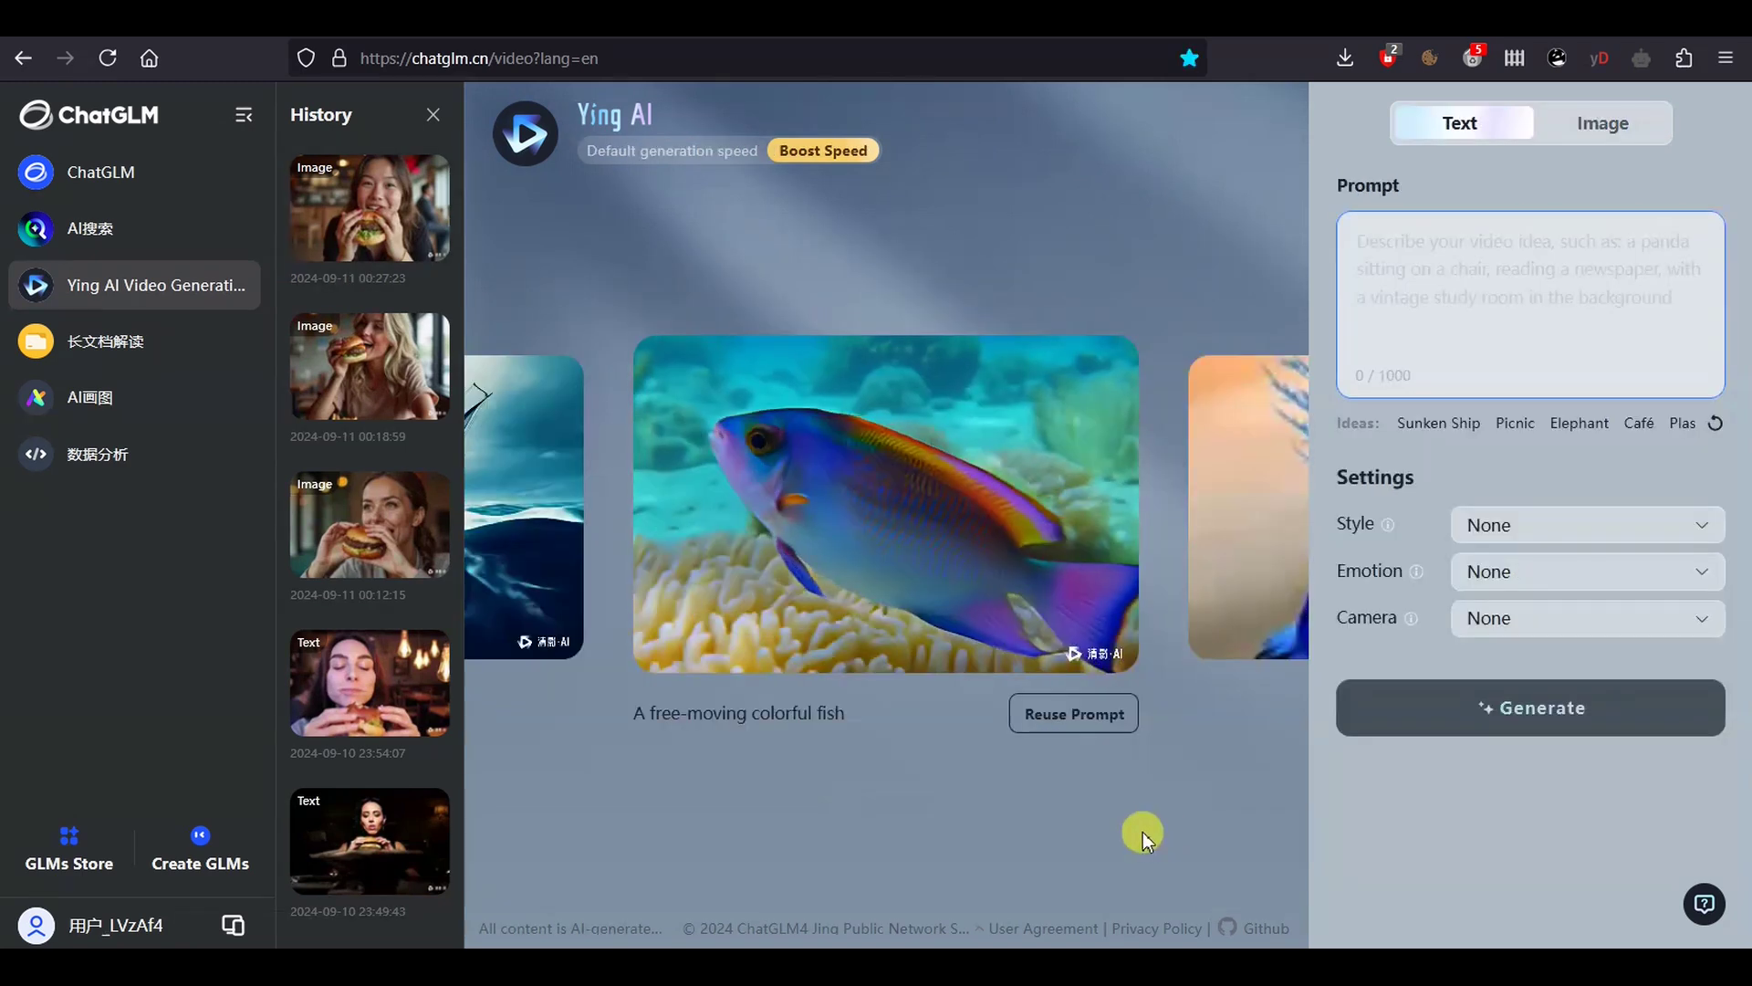
Page the sample carousel past the pigeon, cheetah, astronaut cat and other clips to the oil-painting girl
mouse_move(1210, 656)
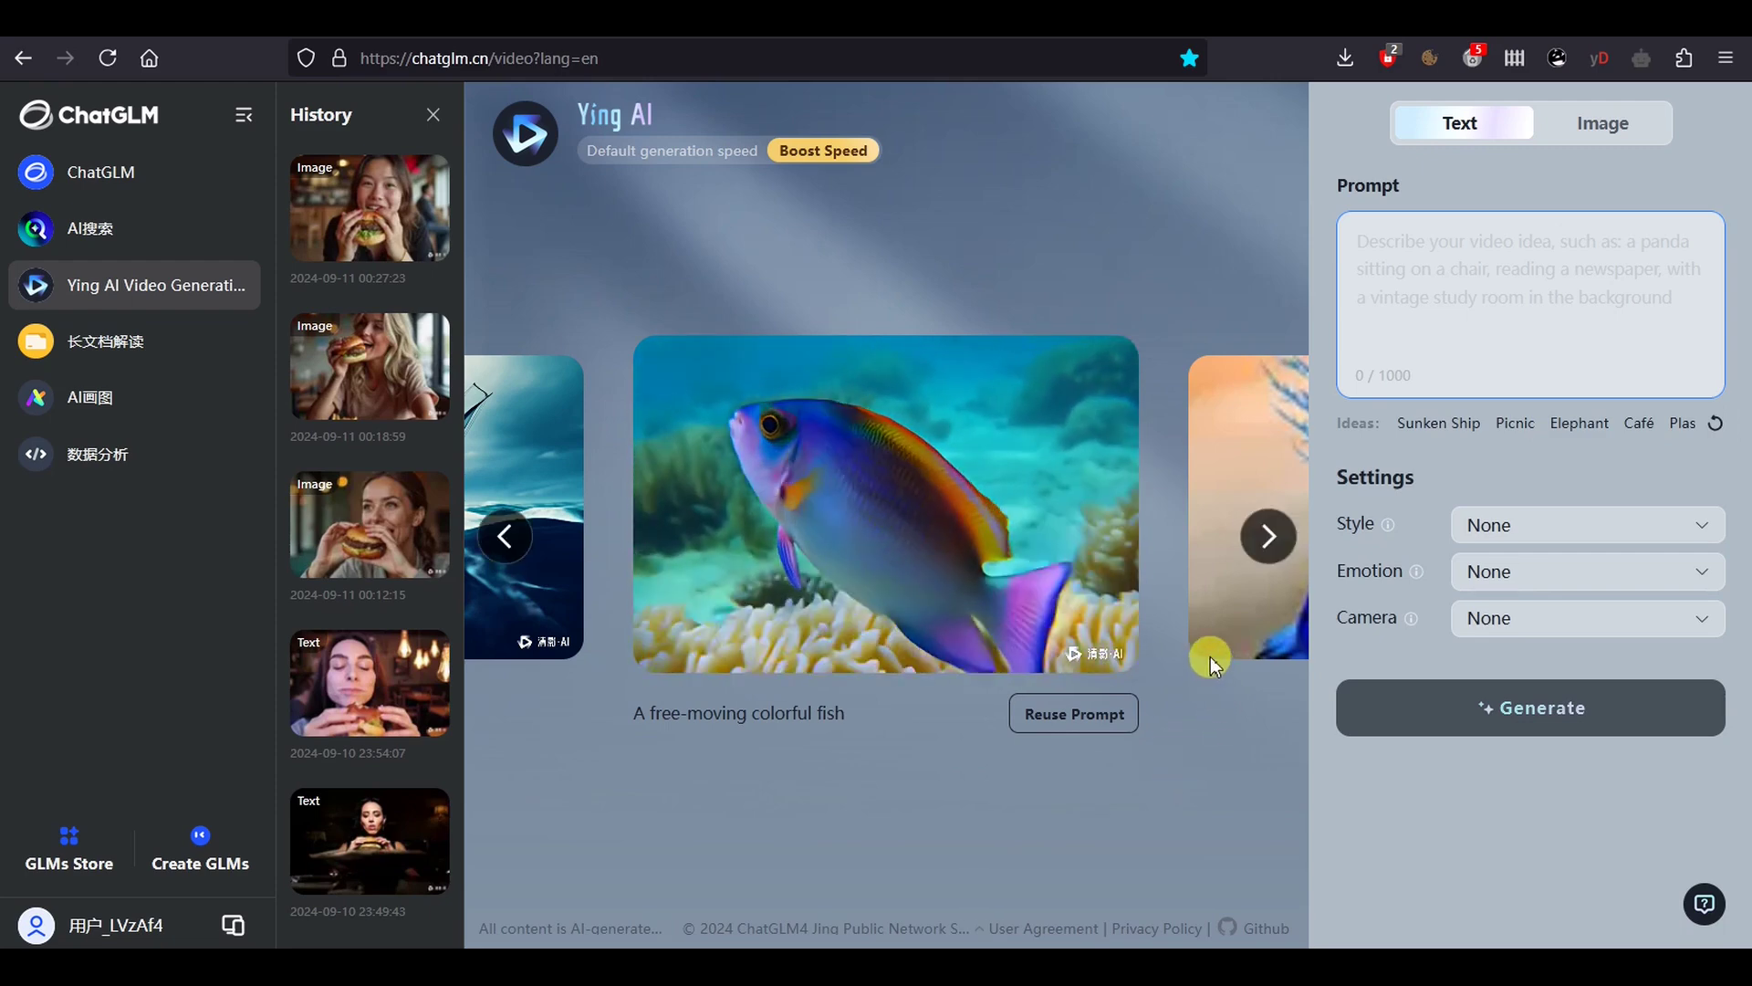
left_click(1266, 548)
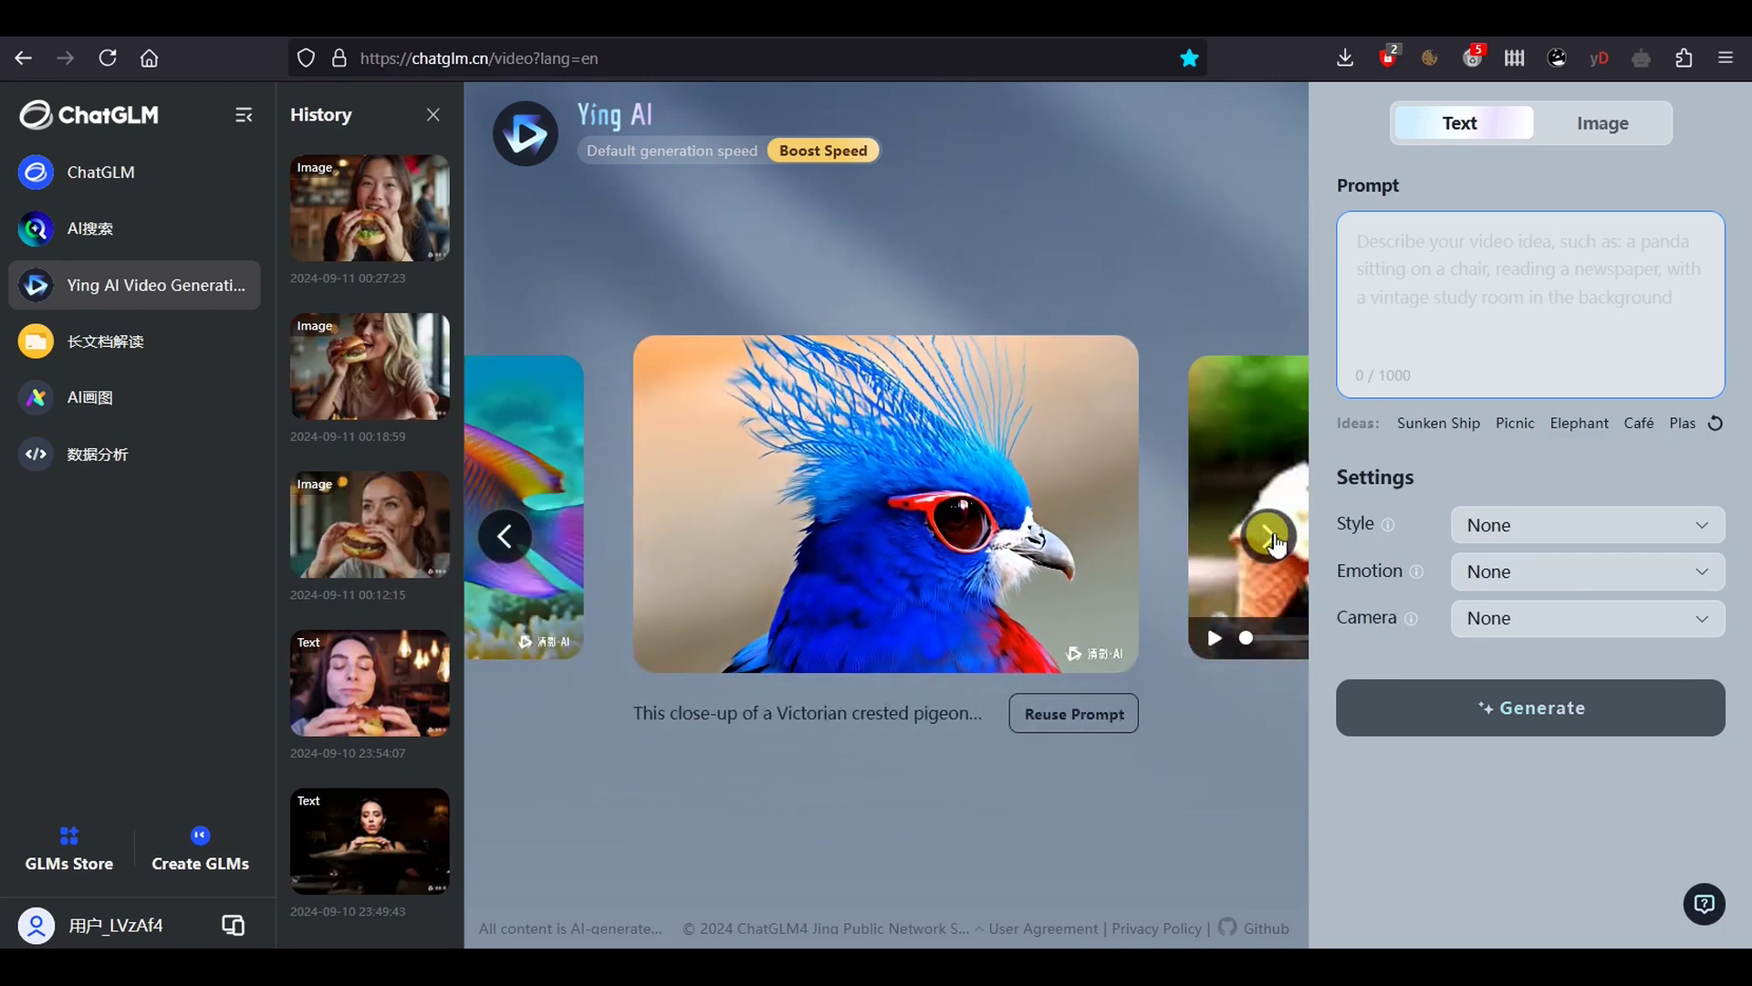
mouse_move(1136, 560)
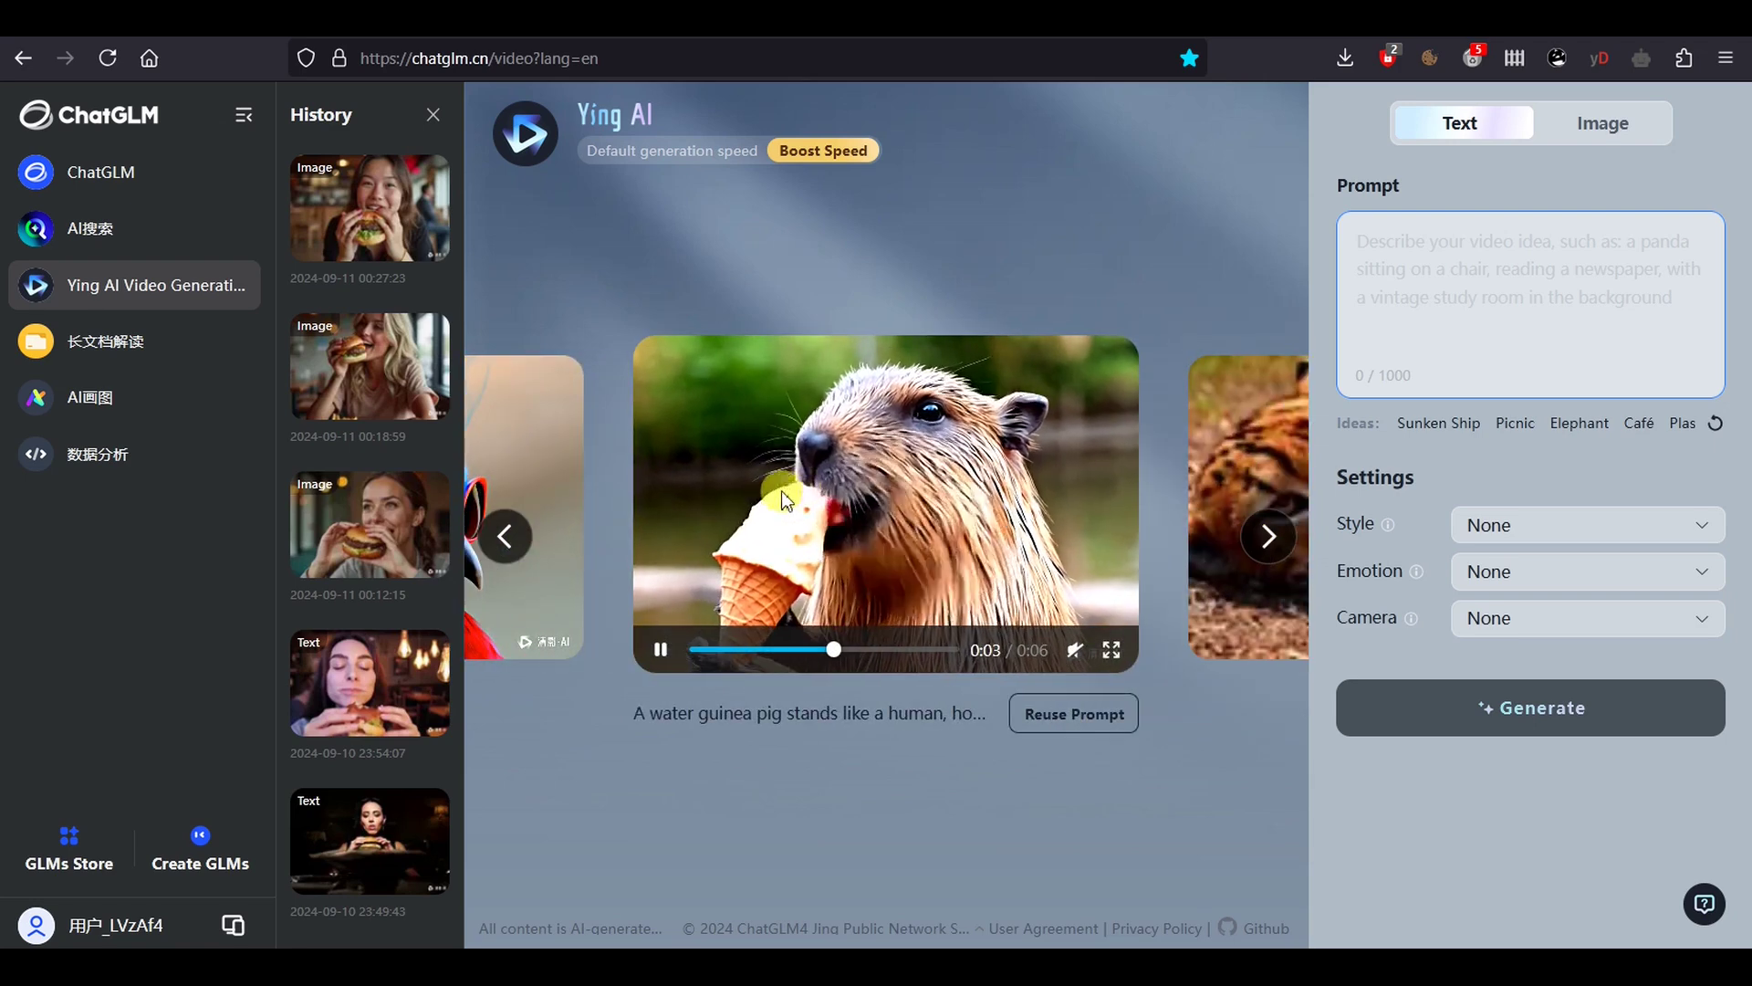
left_click(1266, 536)
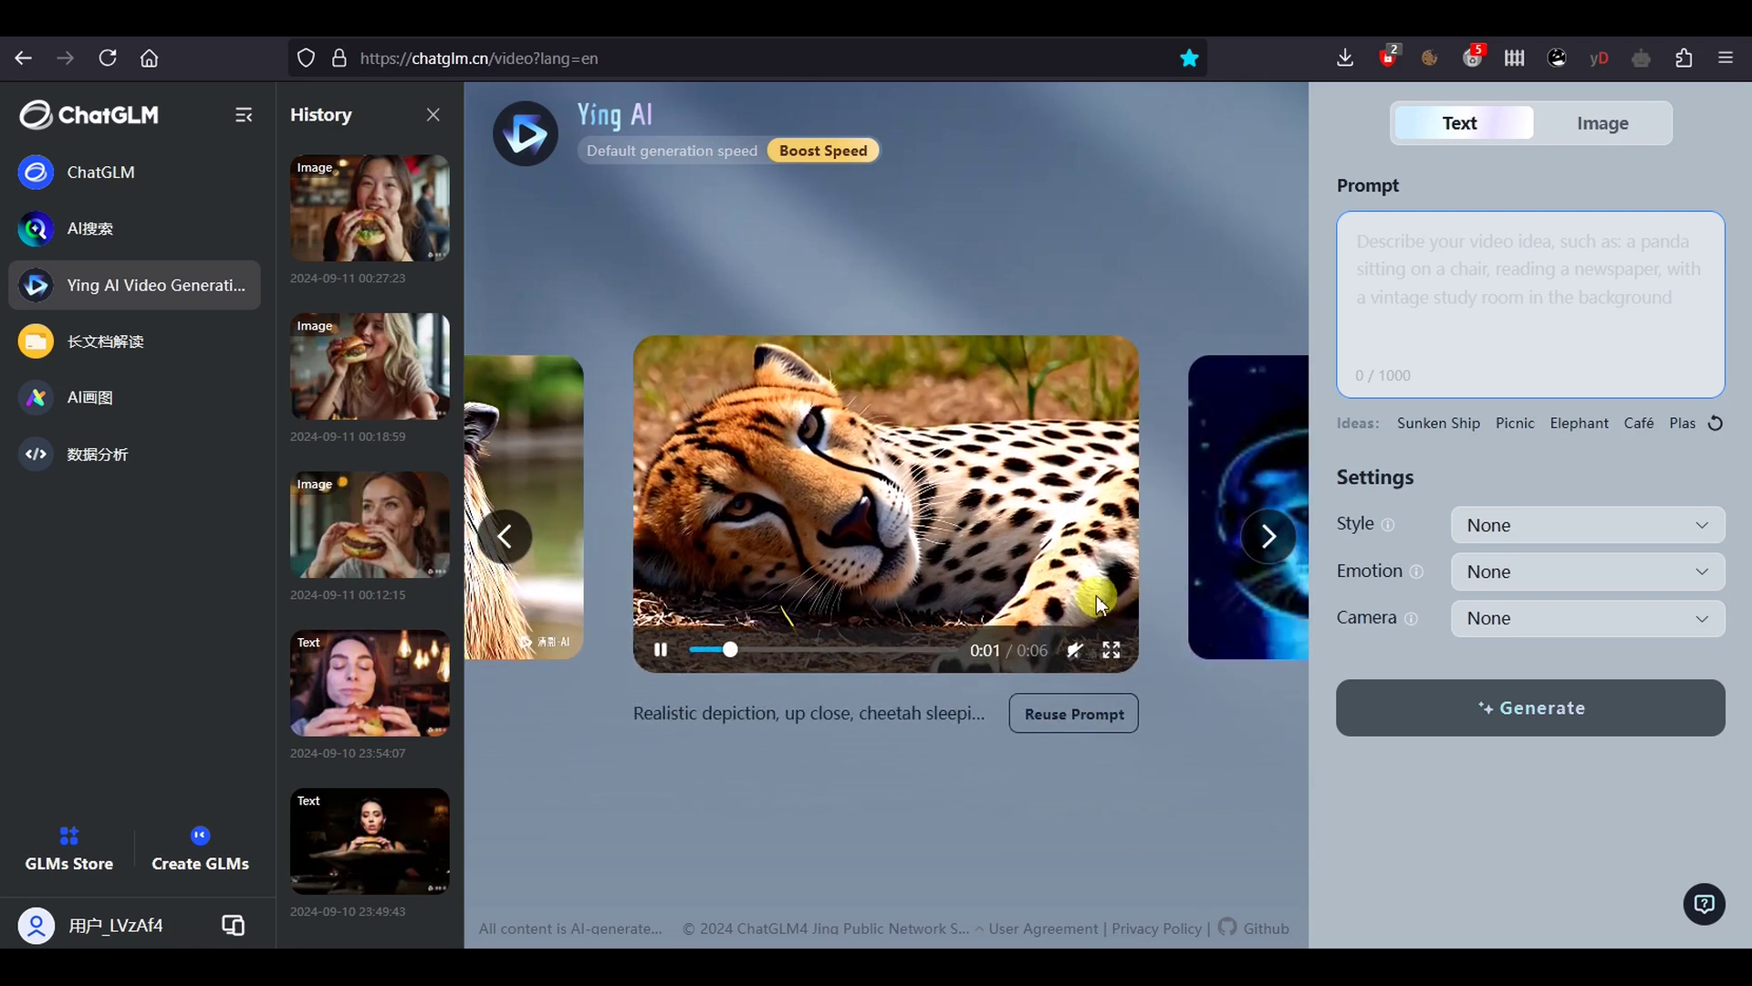
left_click(1267, 537)
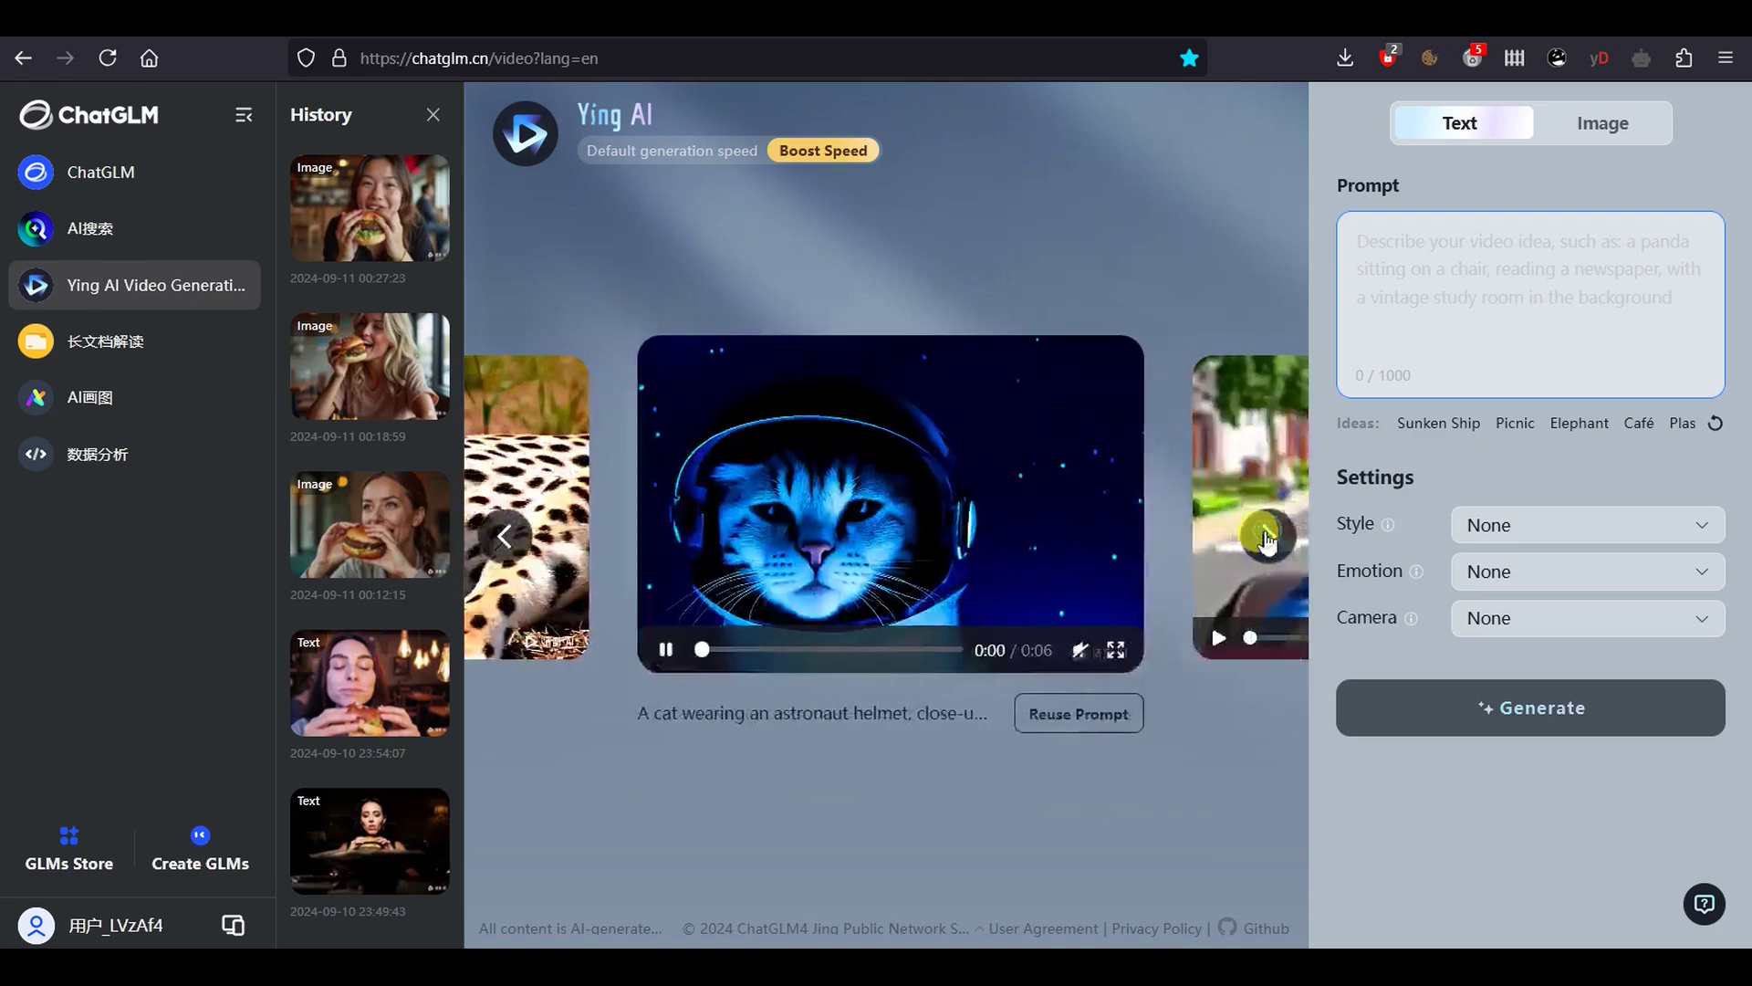
left_click(1267, 537)
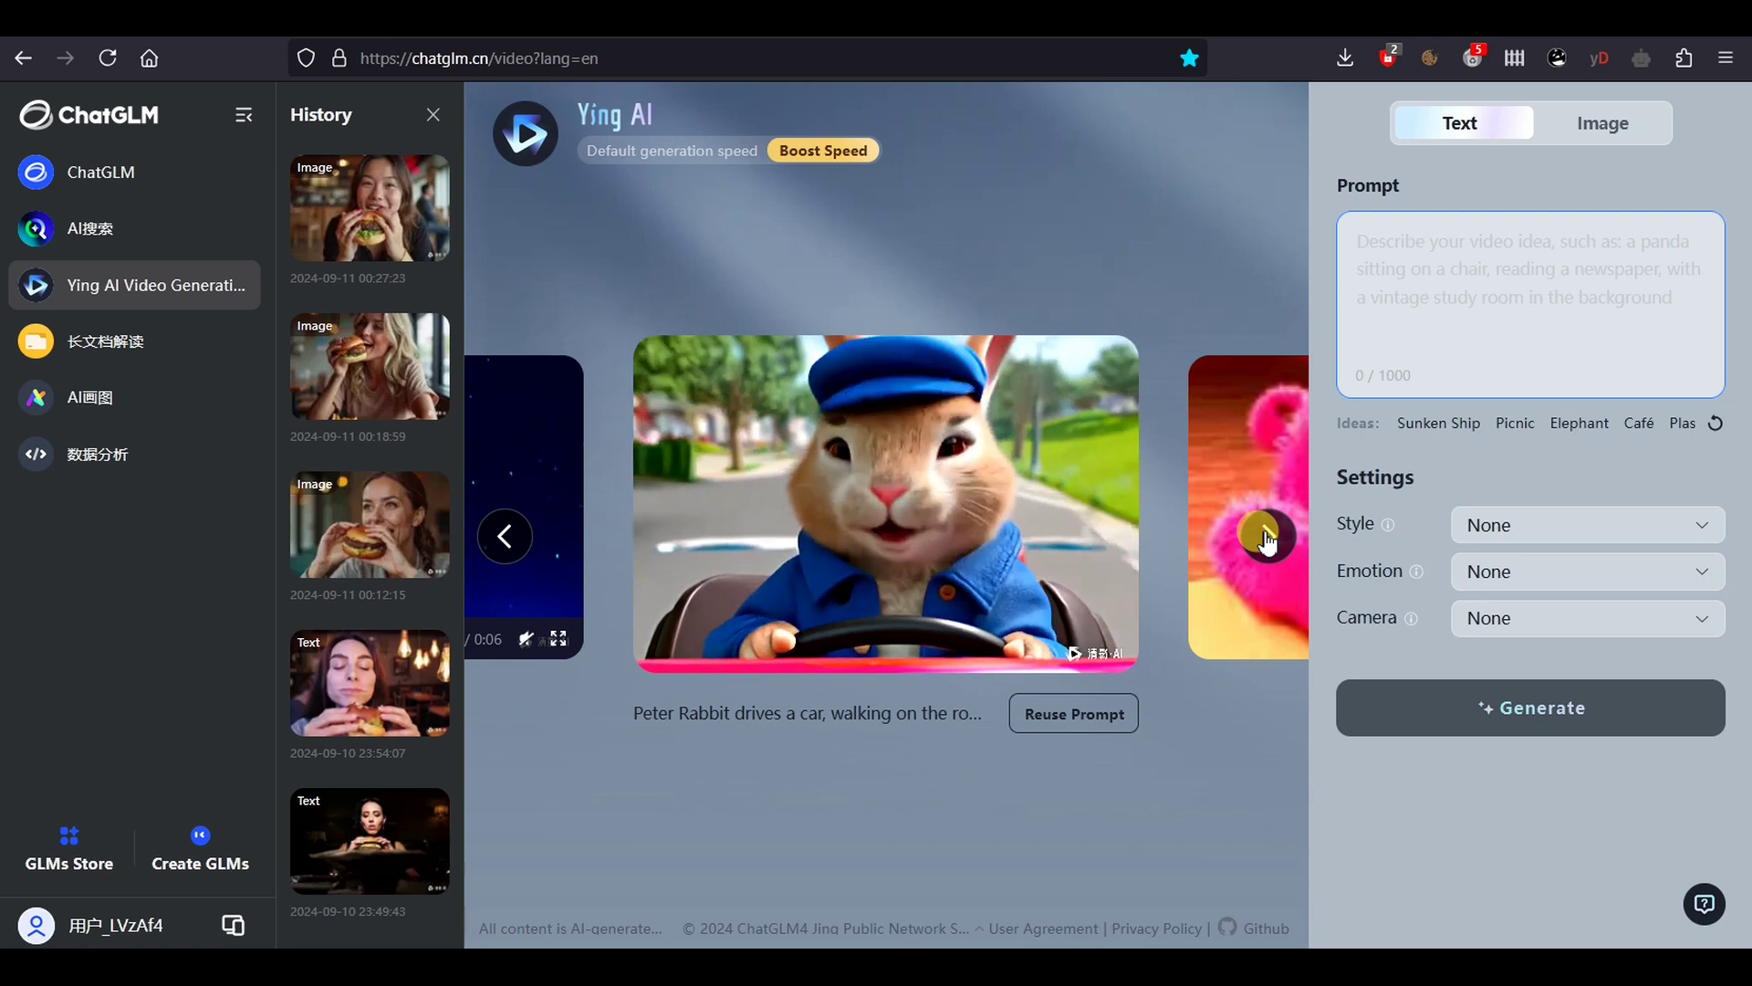
left_click(1266, 536)
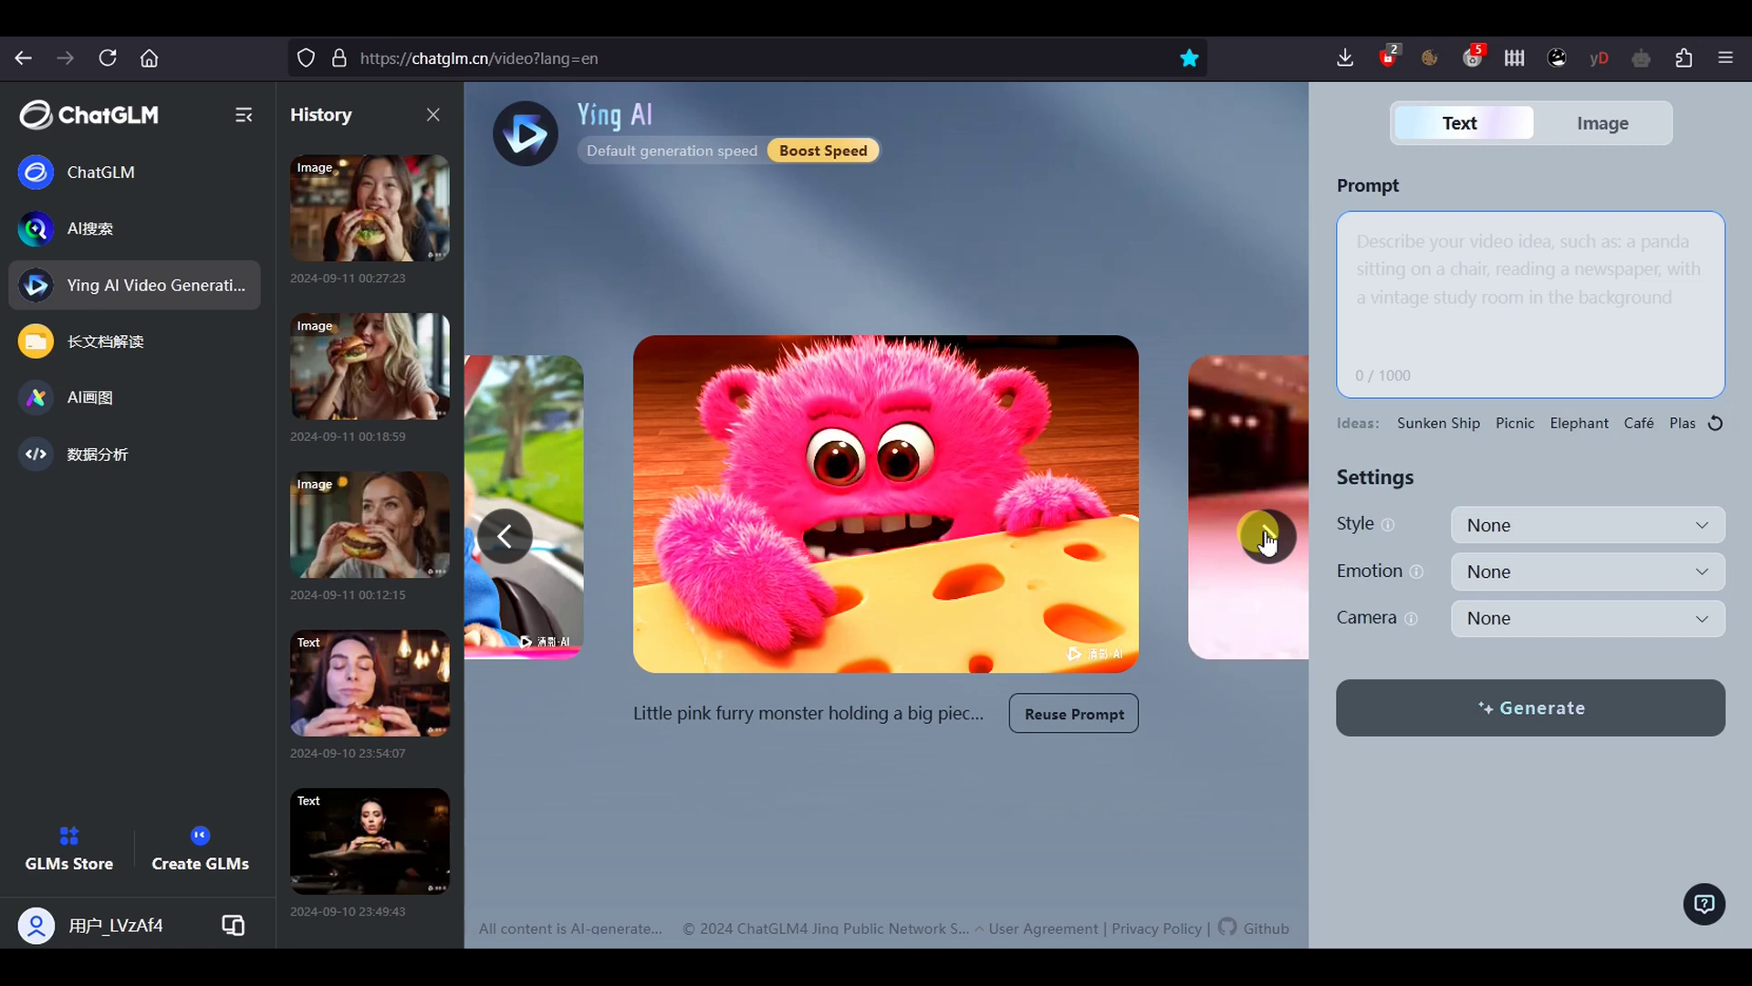
left_click(1267, 536)
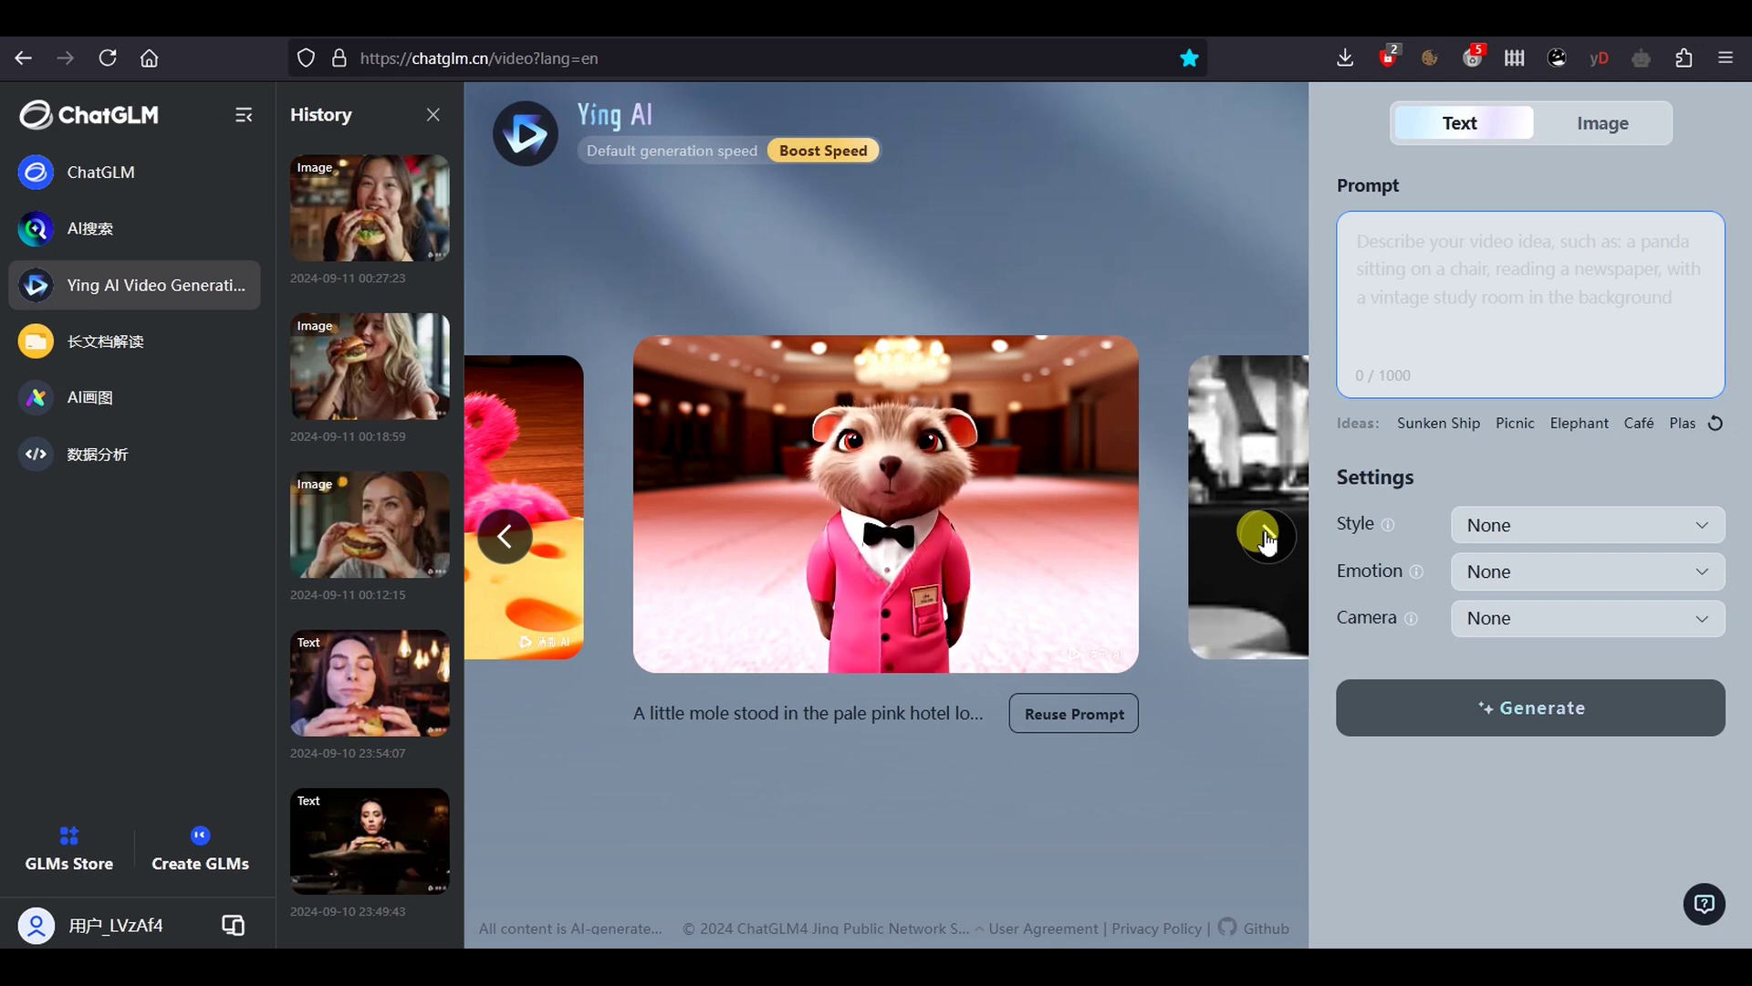
left_click(1267, 537)
left_click(1267, 537)
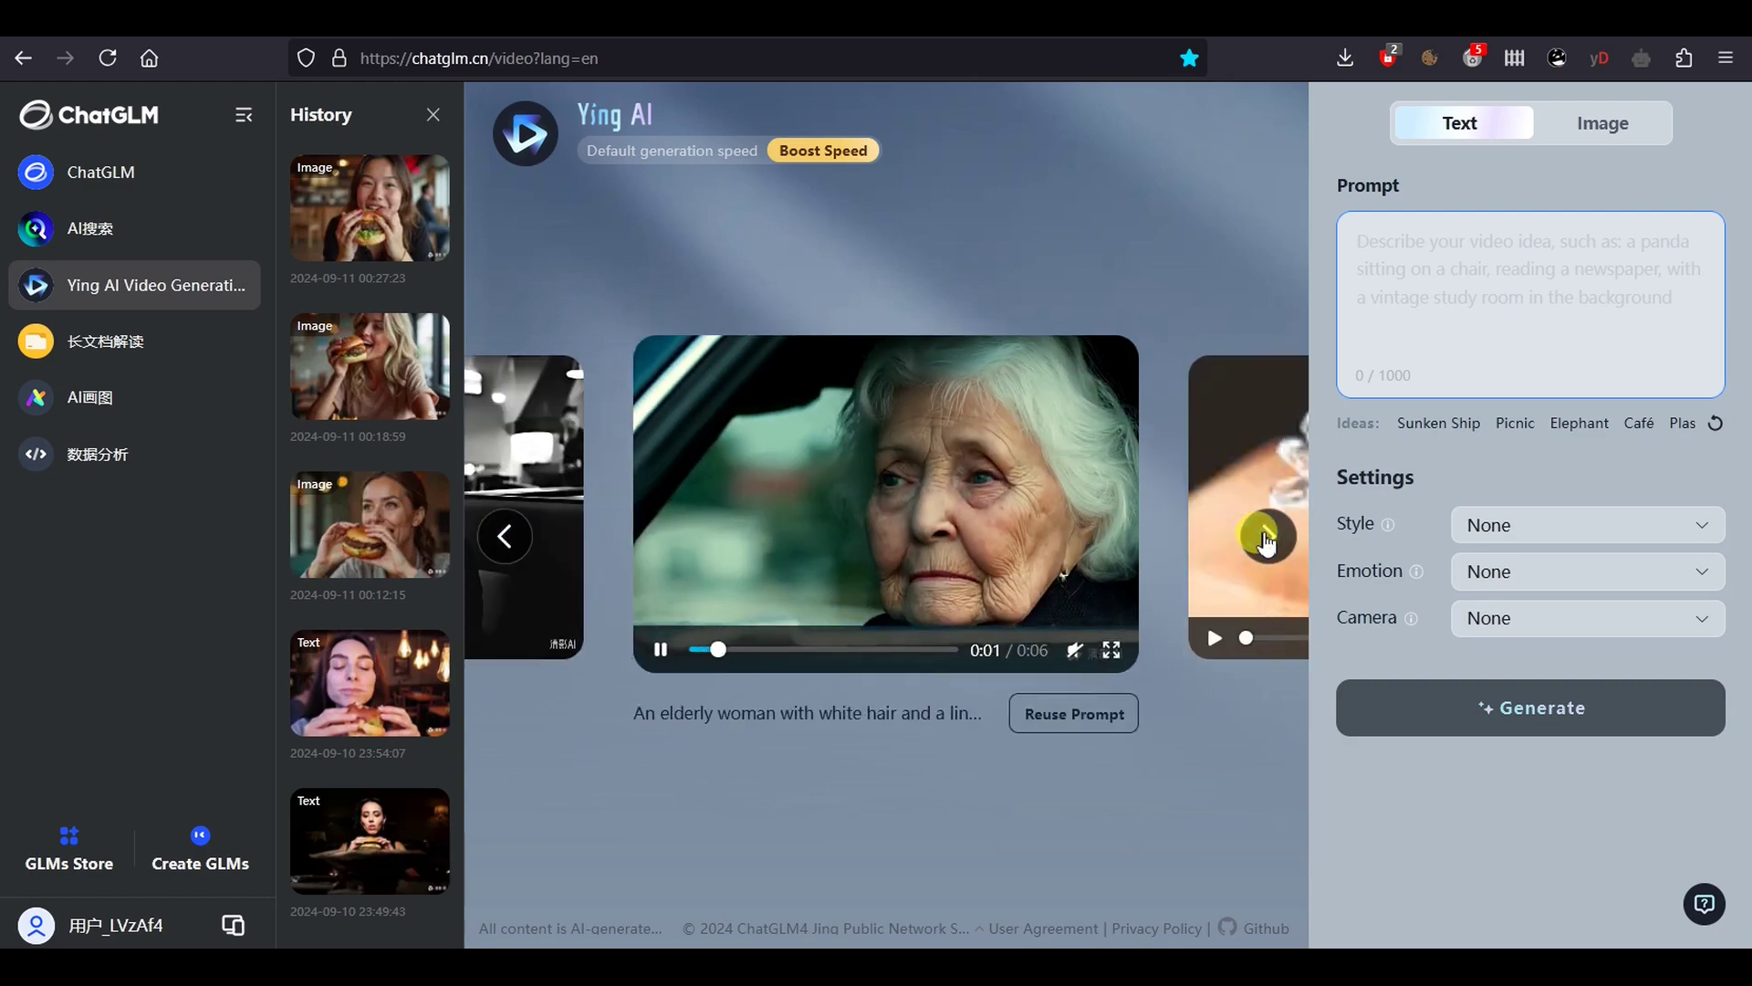
left_click(1268, 539)
left_click(1267, 536)
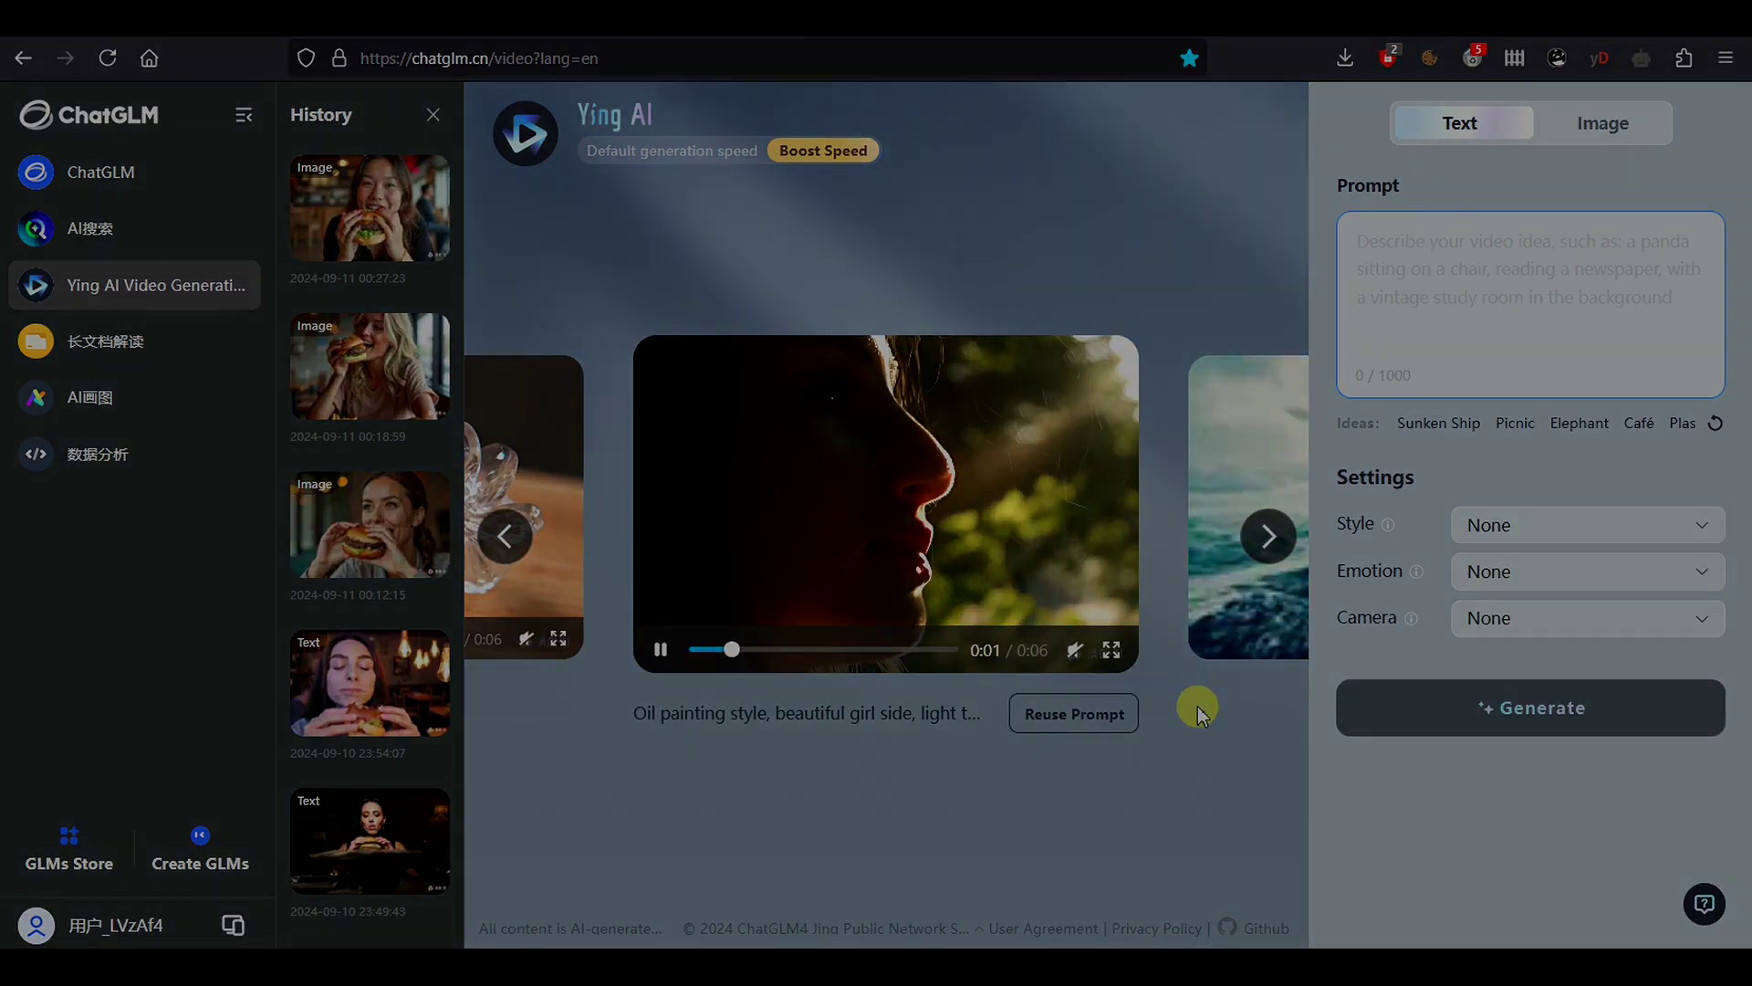